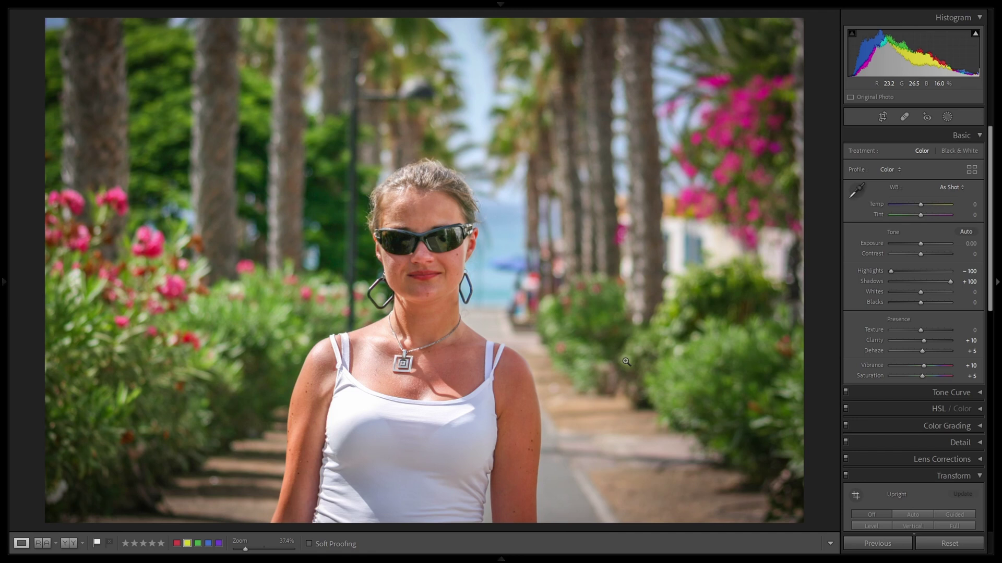
Add a Select Subject mask that covers the woman in the portrait.
left_click(947, 117)
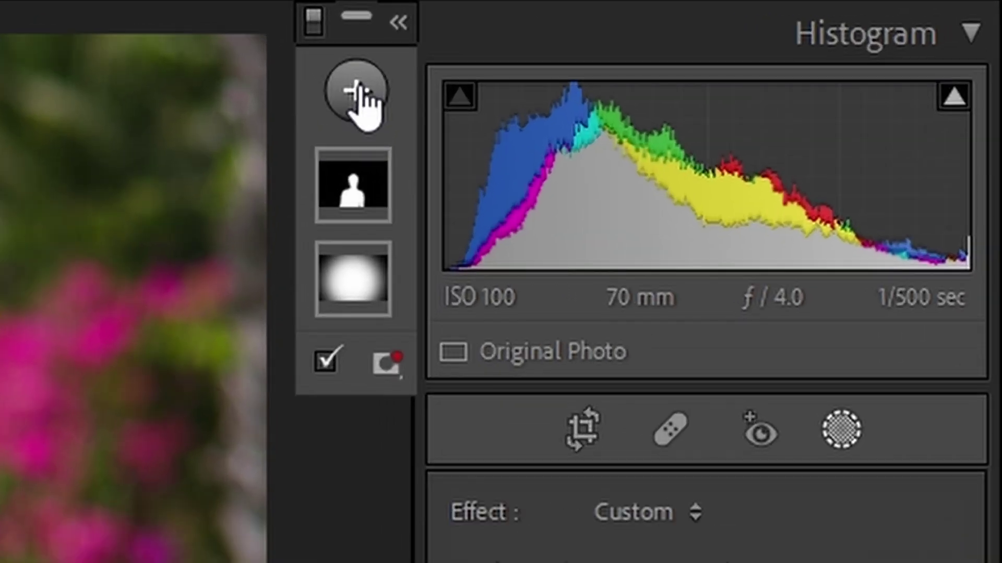
left_click(825, 33)
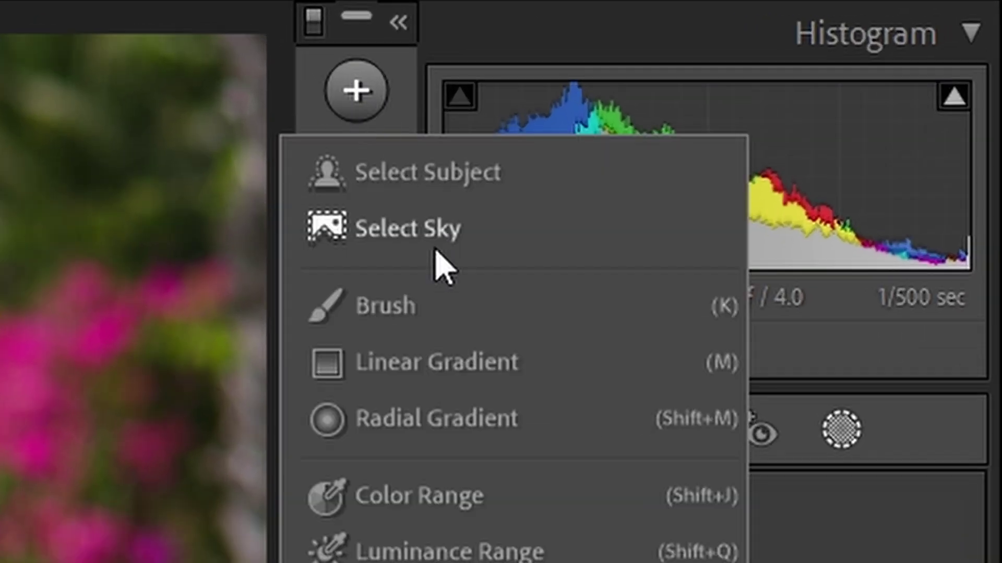
left_click(387, 179)
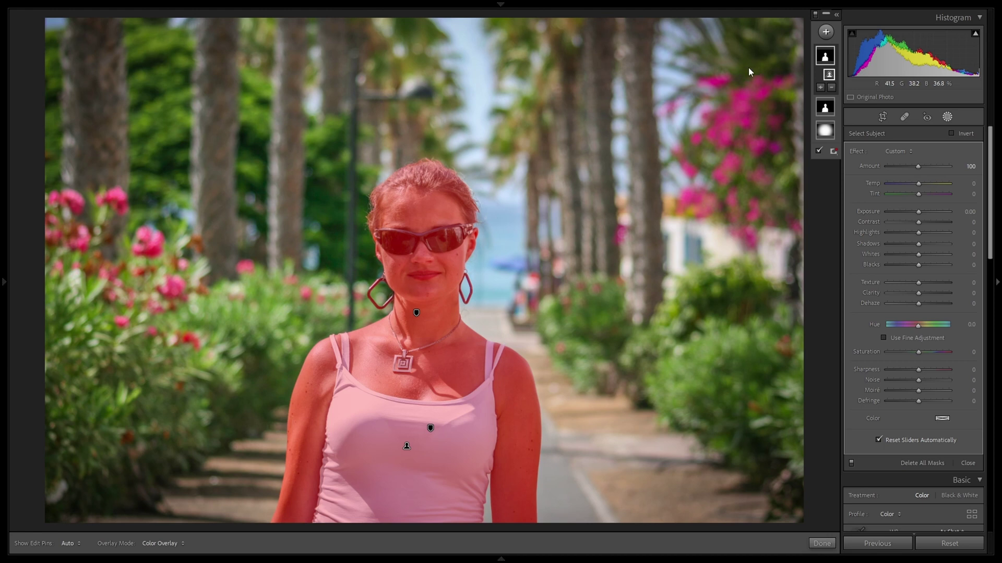
Invert the subject mask onto the background, reset its Exposure to 0, and show the overlay.
right_click(827, 57)
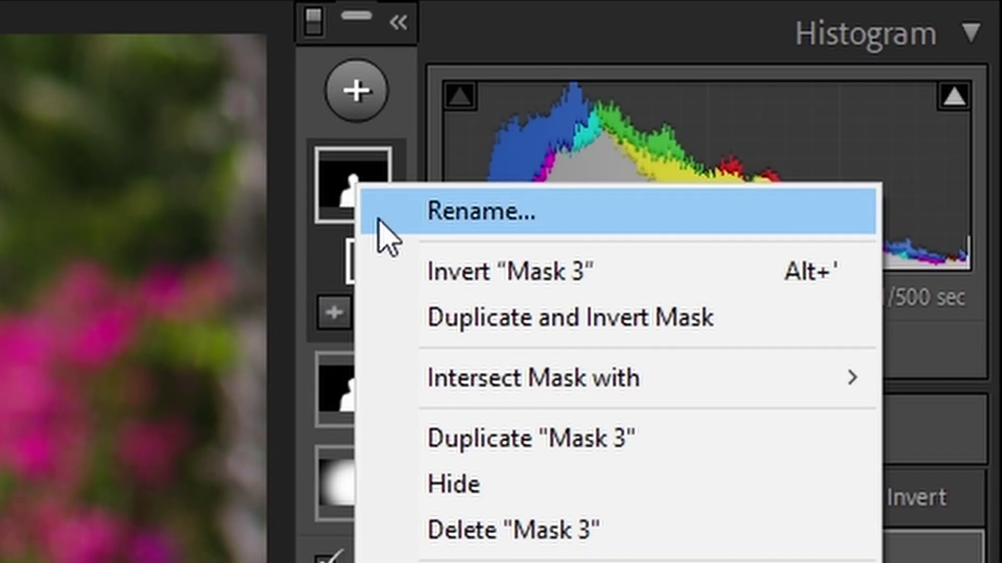
left_click(435, 271)
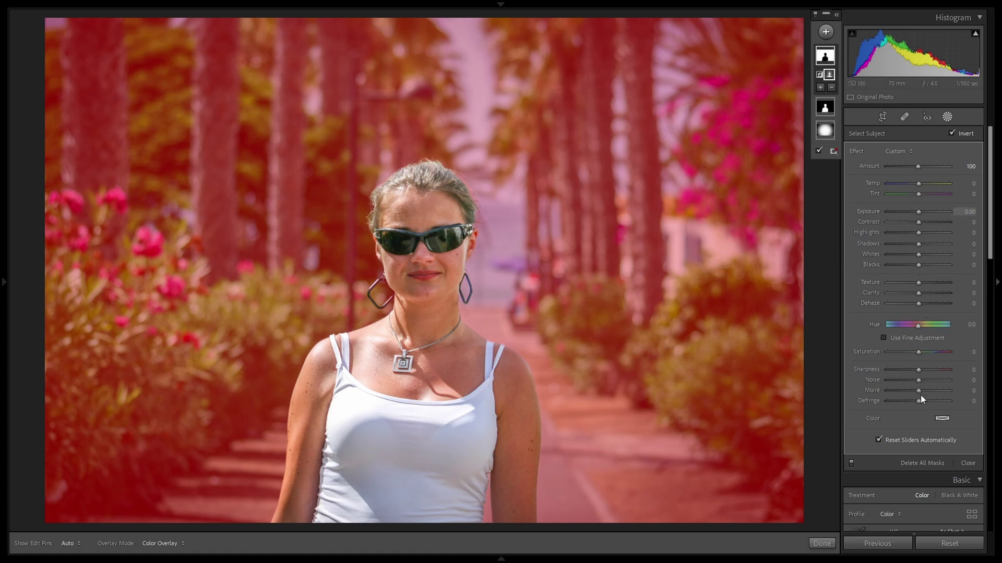
scroll(920, 211, "up", 10)
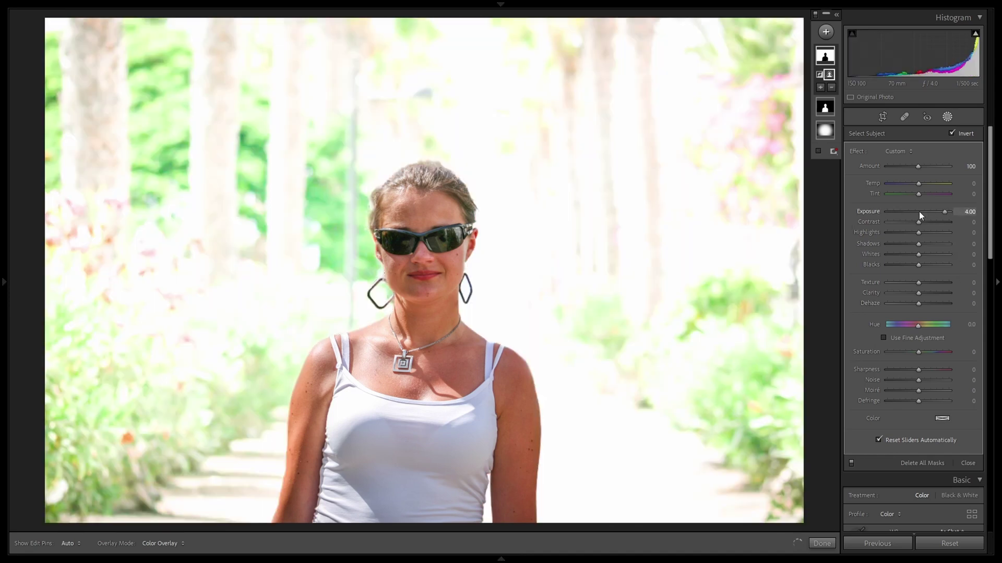
double_click(904, 212)
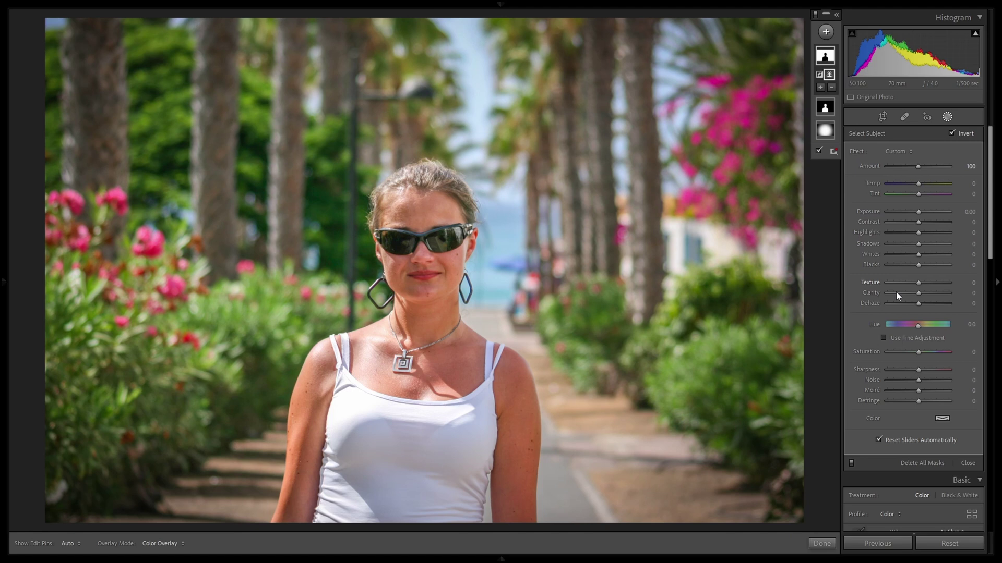
key("o")
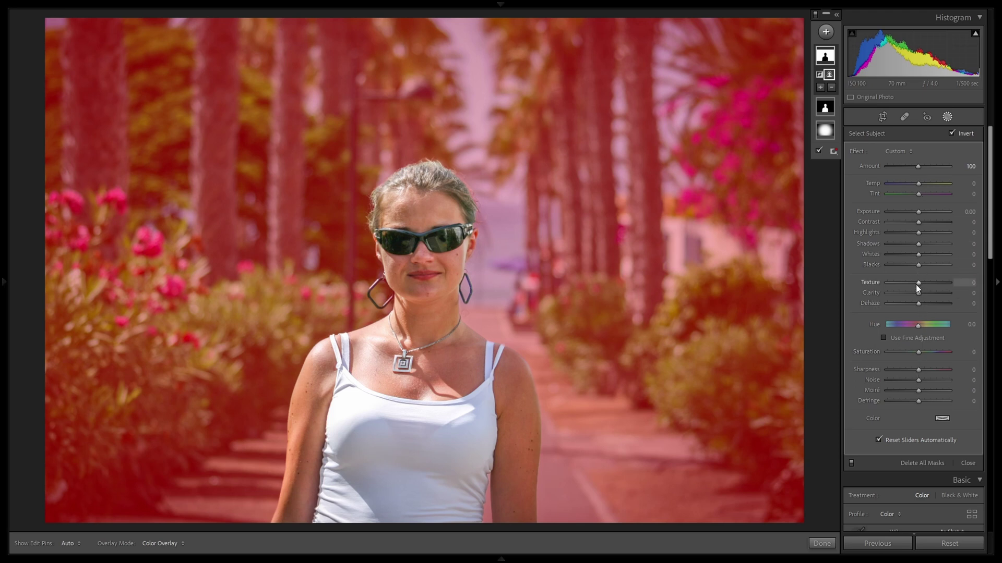
Soften the background mask with Texture −100, Clarity −16 and Dehaze −1, leaving Sharpness at 0.
left_click_drag(918, 282, 862, 287)
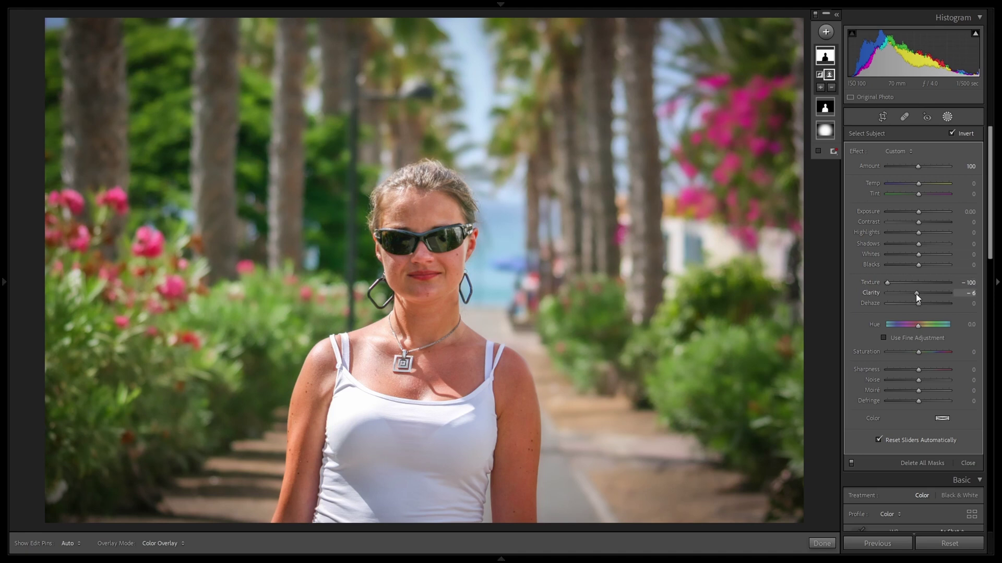
left_click_drag(916, 293, 913, 295)
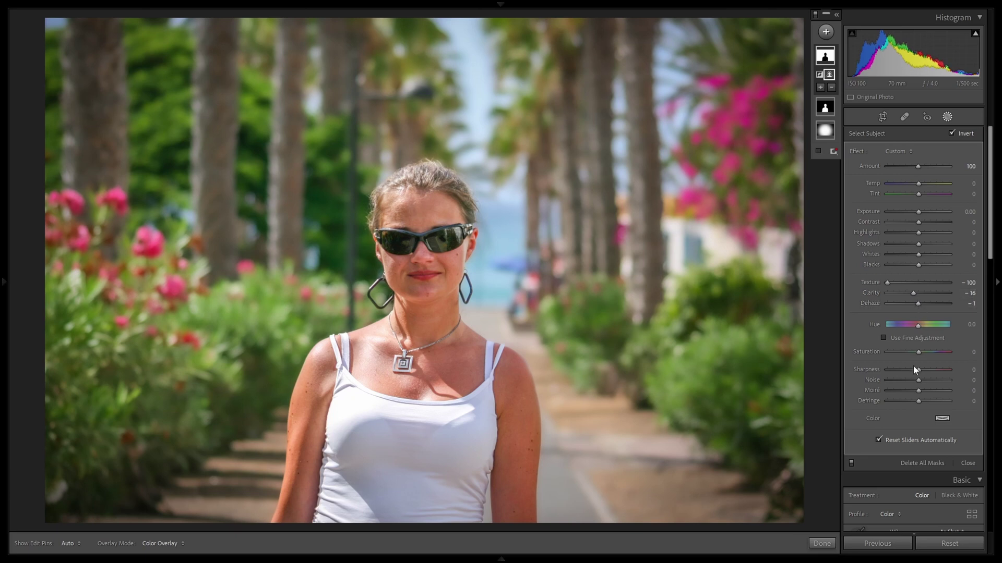
left_click_drag(918, 372, 867, 380)
left_click(891, 370)
left_click_drag(891, 373, 917, 372)
Set the background mask Exposure to −0.10 and Contrast to 19.
left_click_drag(918, 167, 847, 170)
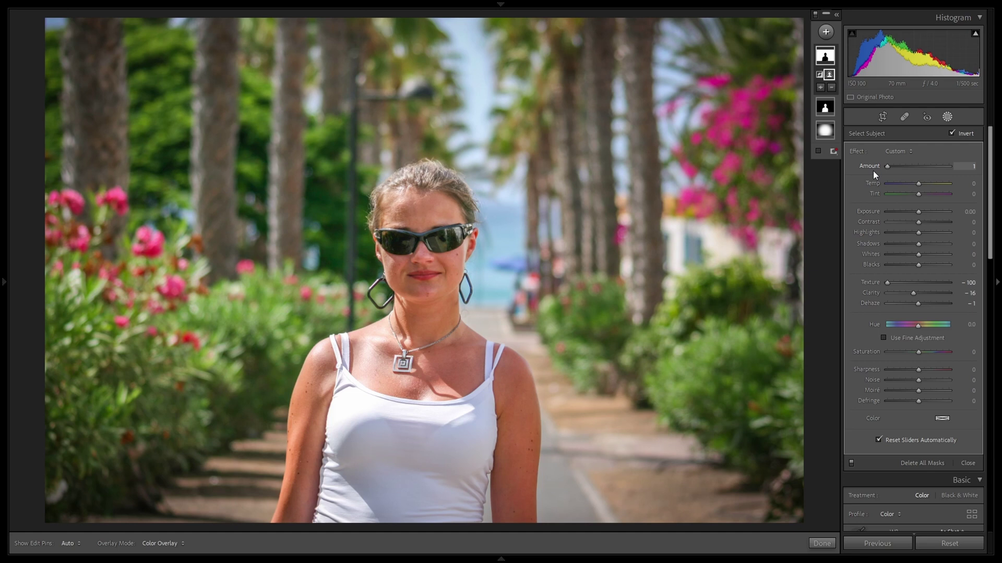
left_click_drag(872, 170, 996, 180)
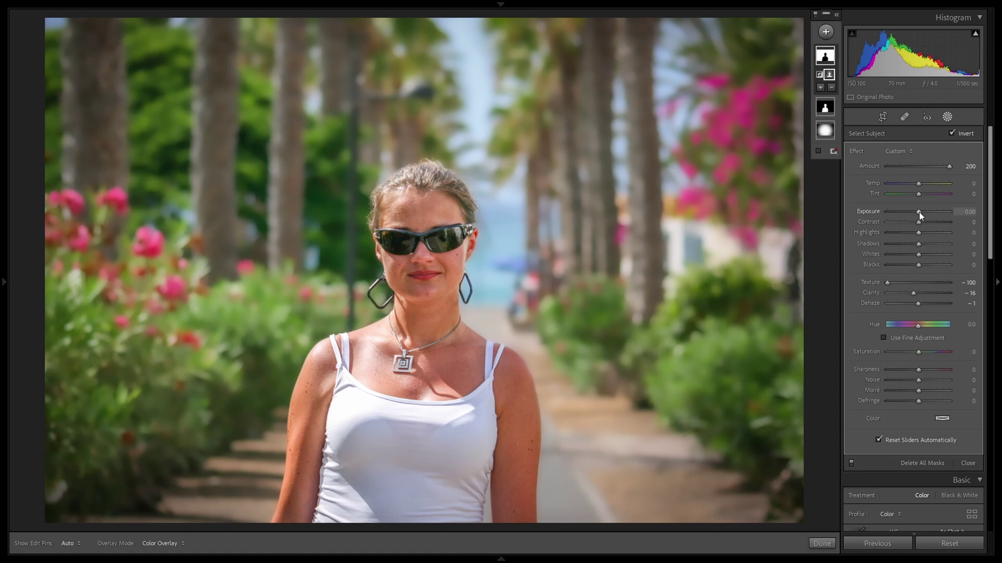
key("Down")
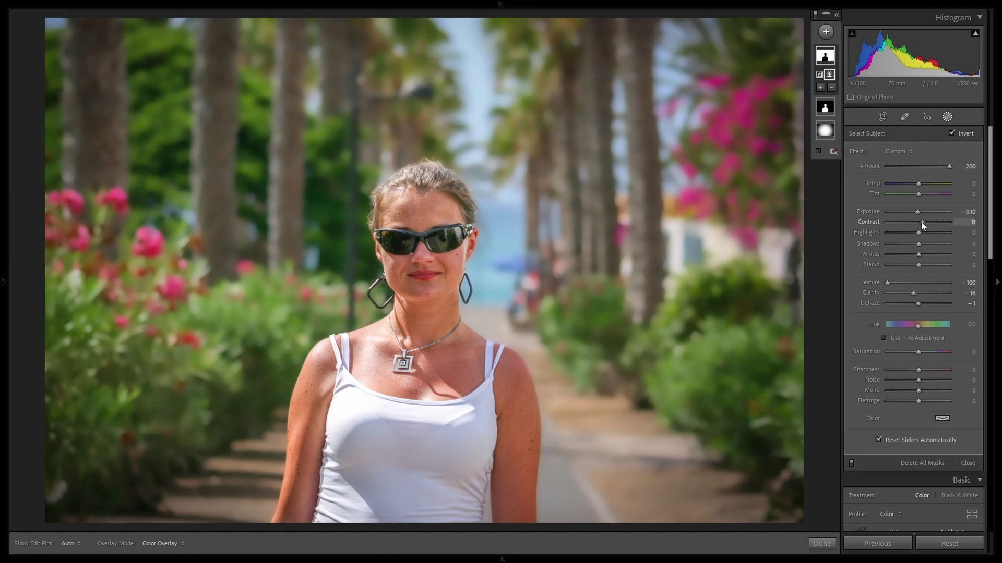
key("Up")
key("Up")
key("Up")
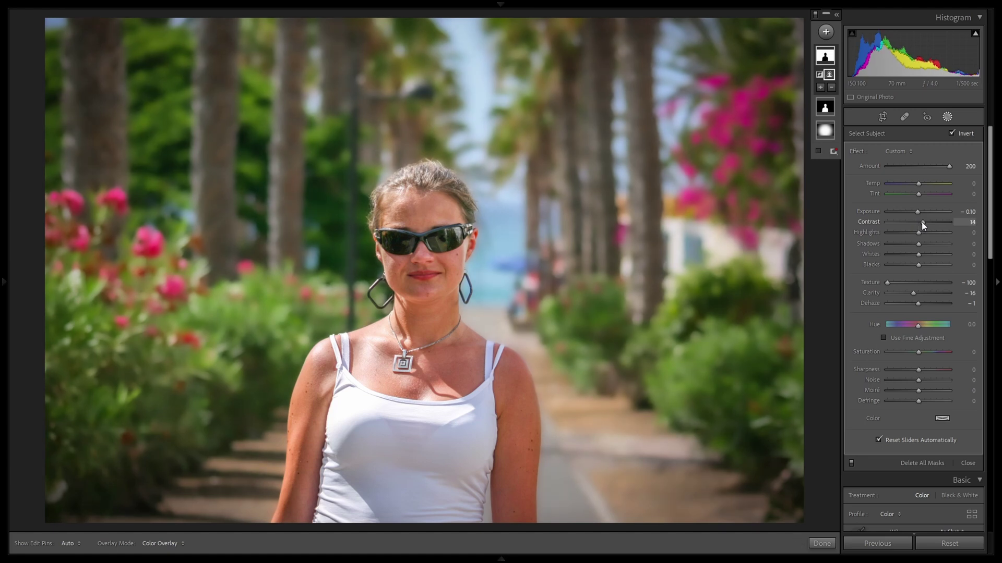
key("Down")
key("Down")
key("Down")
left_click_drag(923, 224, 922, 225)
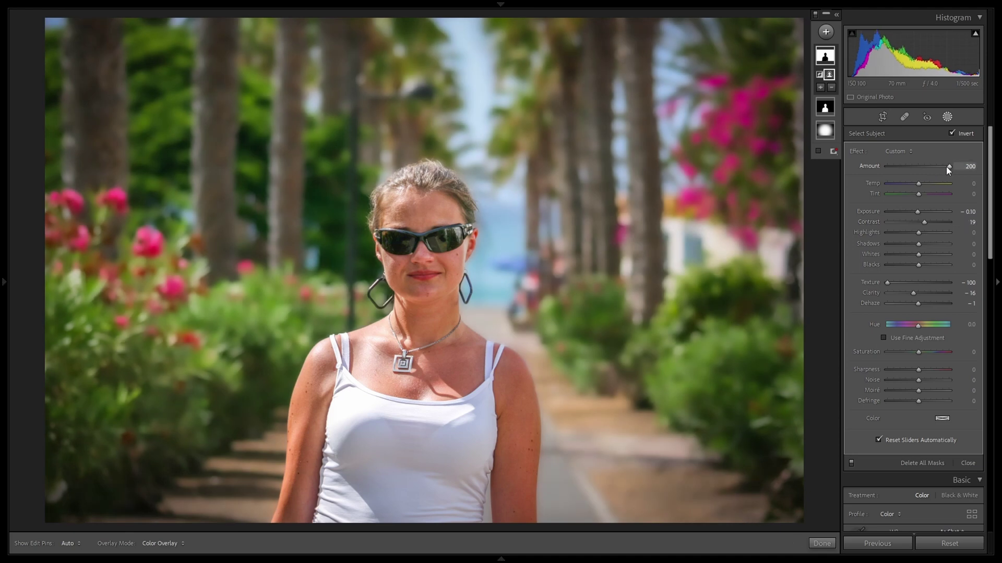
Fine-tune the mask Amount, comparing strengths between minimum and 200.
left_click_drag(941, 167, 819, 181)
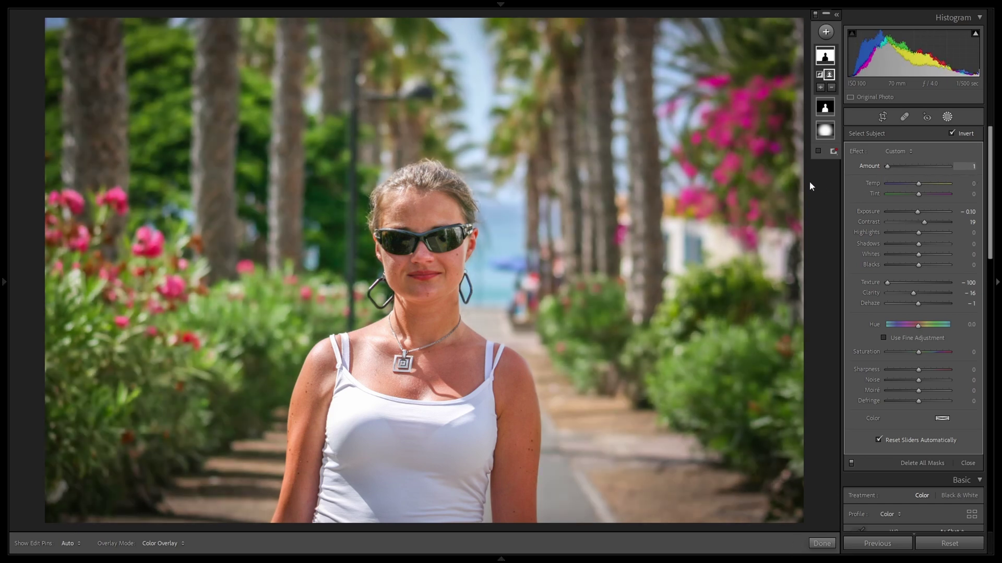
left_click_drag(903, 181, 985, 183)
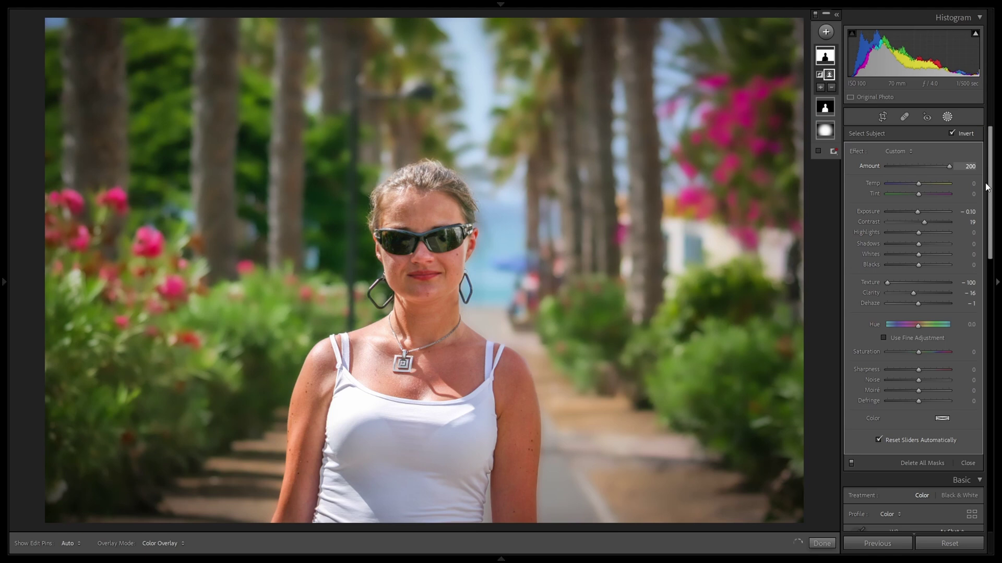
mouse_move(922, 183)
left_mouse_down()
mouse_move(835, 180)
mouse_move(911, 180)
mouse_move(918, 169)
left_mouse_up()
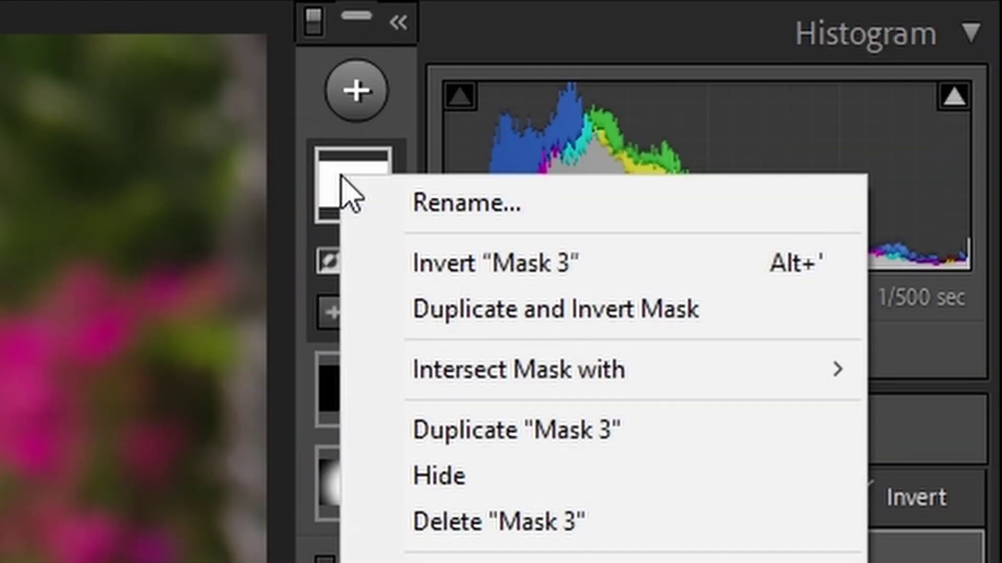
Rename the background mask to Blurry1.
left_click(454, 203)
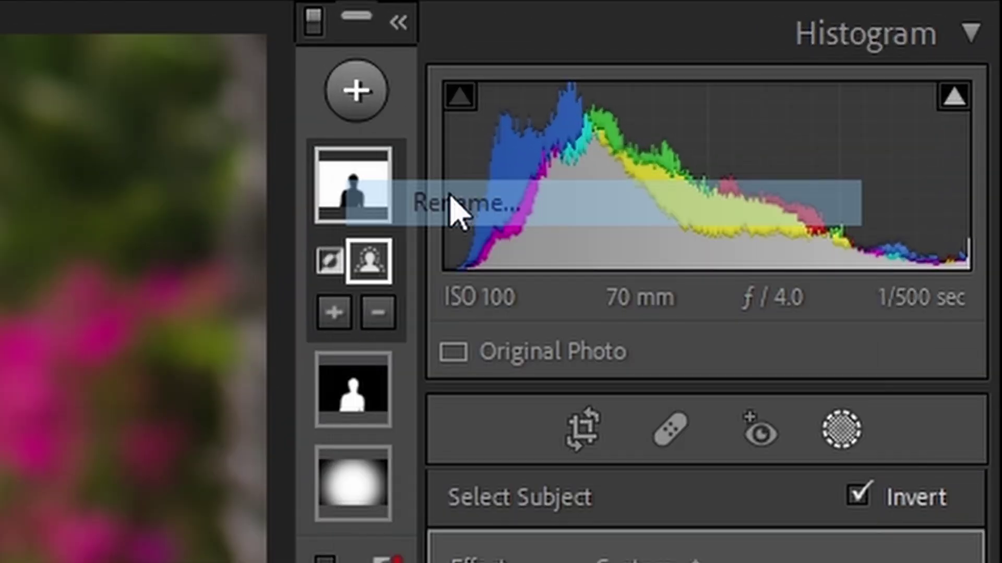
key("BackSpace")
type("Blurry")
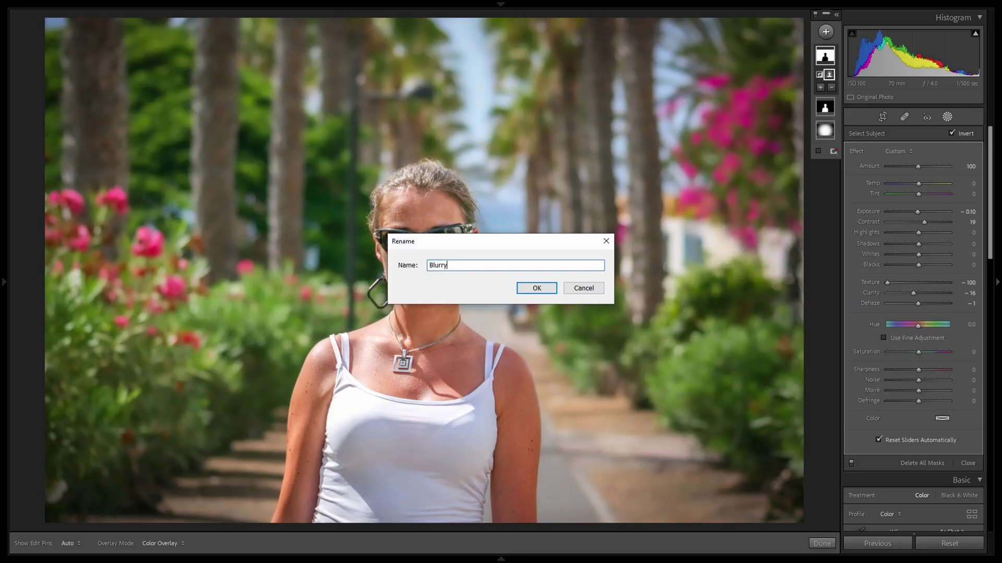
key("Return")
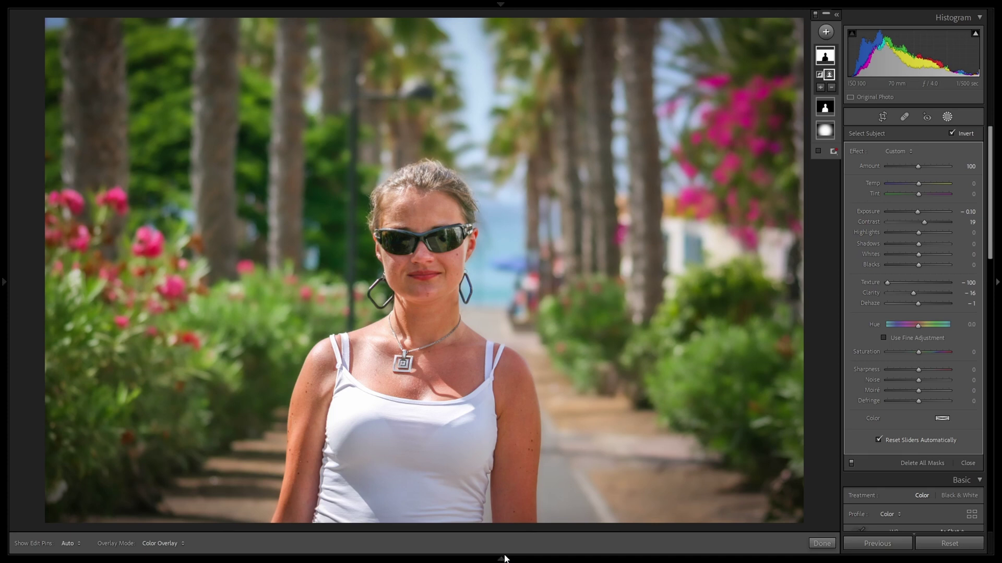
Copy only the Blurry1 mask settings from the portrait, then switch to the dog photo.
mouse_move(503, 556)
right_click(25, 527)
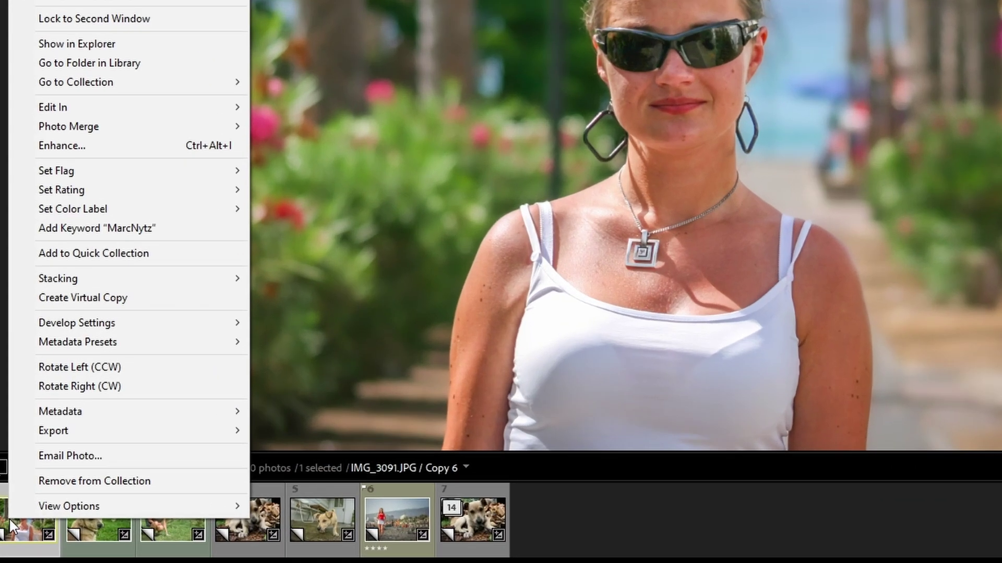
mouse_move(140, 324)
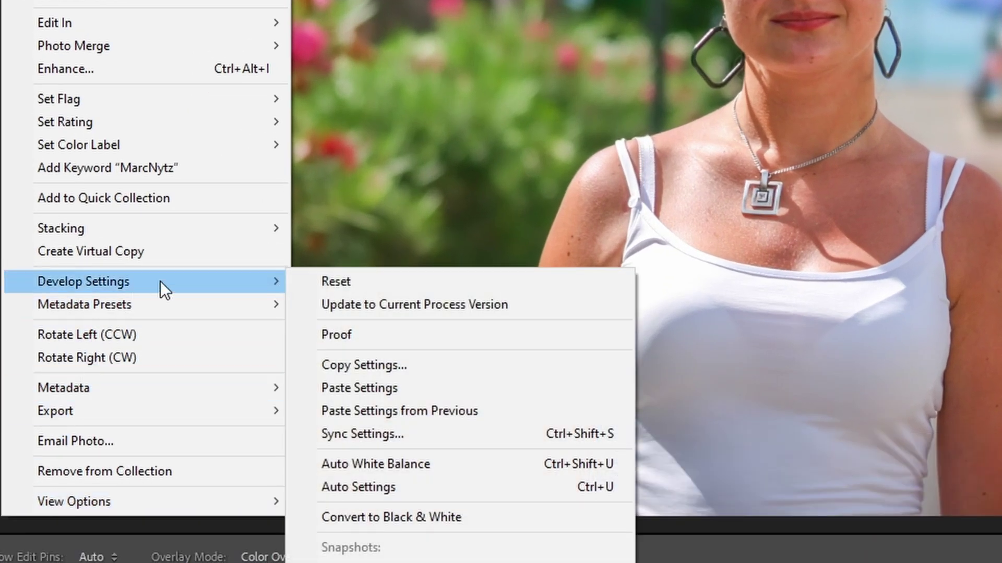
left_click(383, 364)
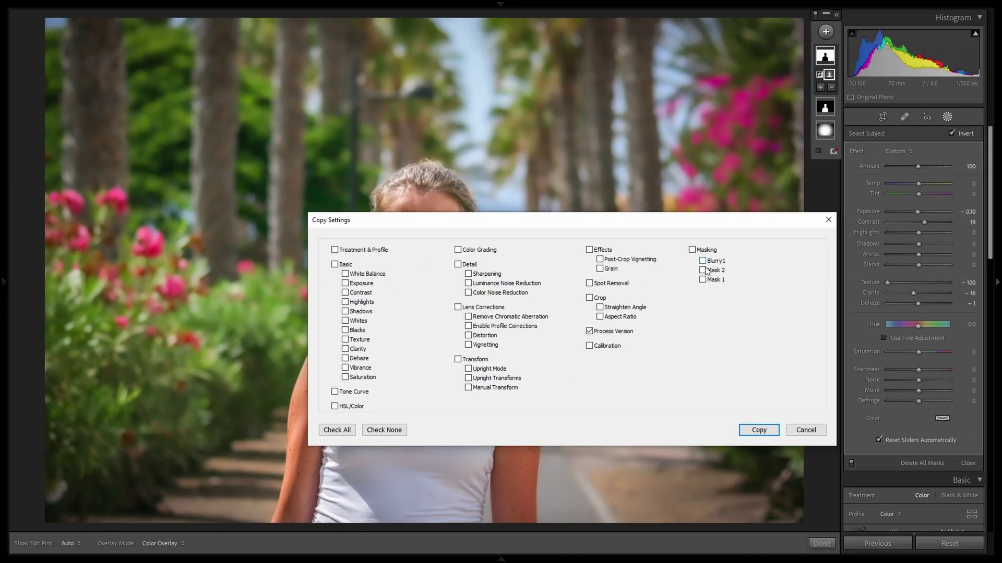
left_click(702, 261)
left_click(758, 430)
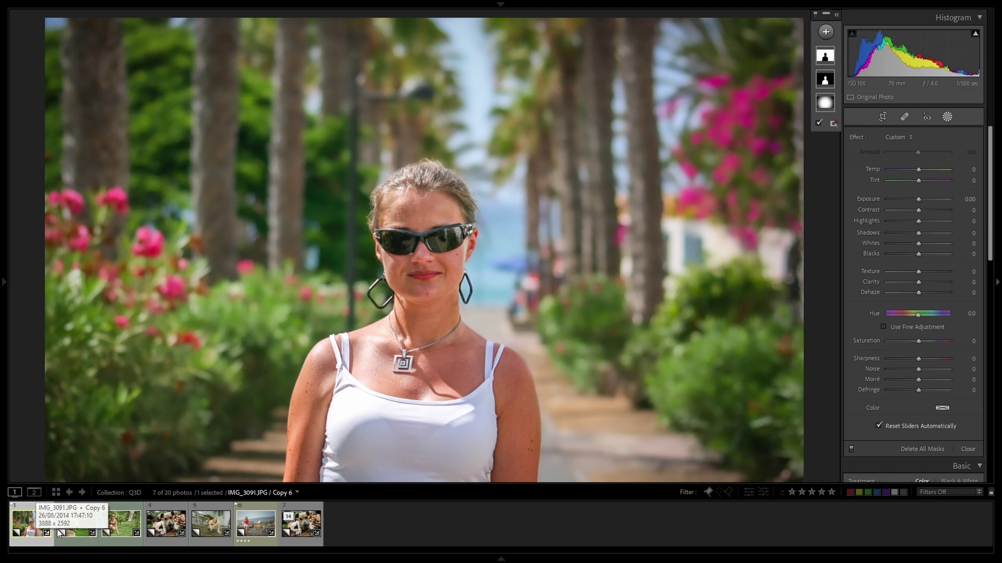
left_click(67, 530)
Paste the copied mask settings onto the dog photo.
right_click(67, 530)
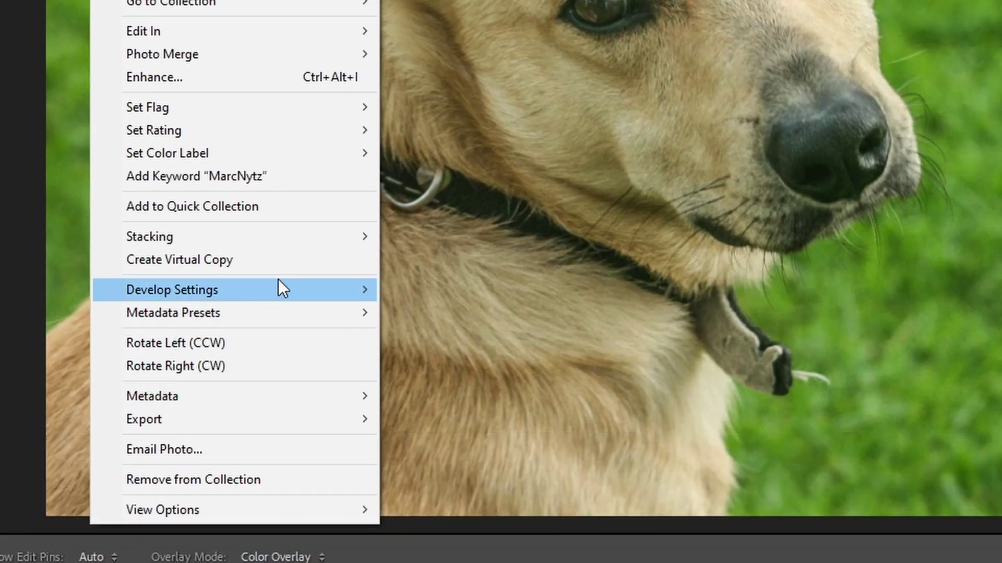
mouse_move(161, 409)
left_click(490, 397)
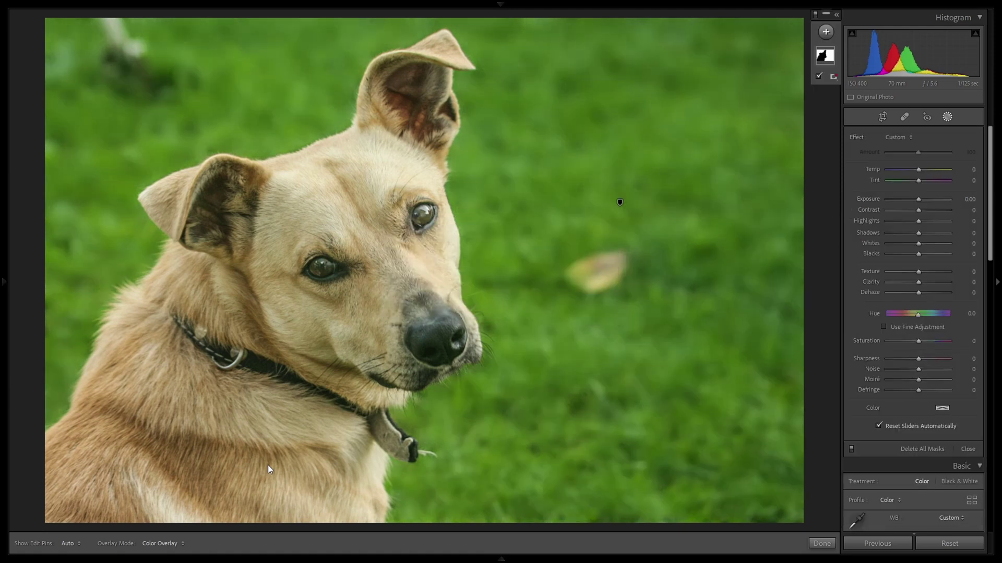
Select the pasted subject mask and lower its Amount to 1.
mouse_move(827, 59)
mouse_move(621, 206)
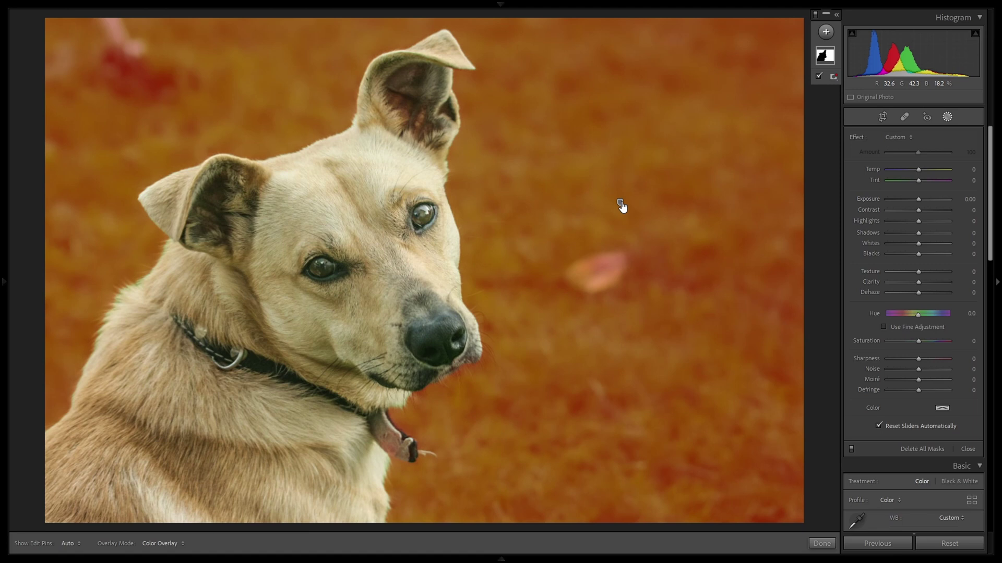
left_click(622, 205)
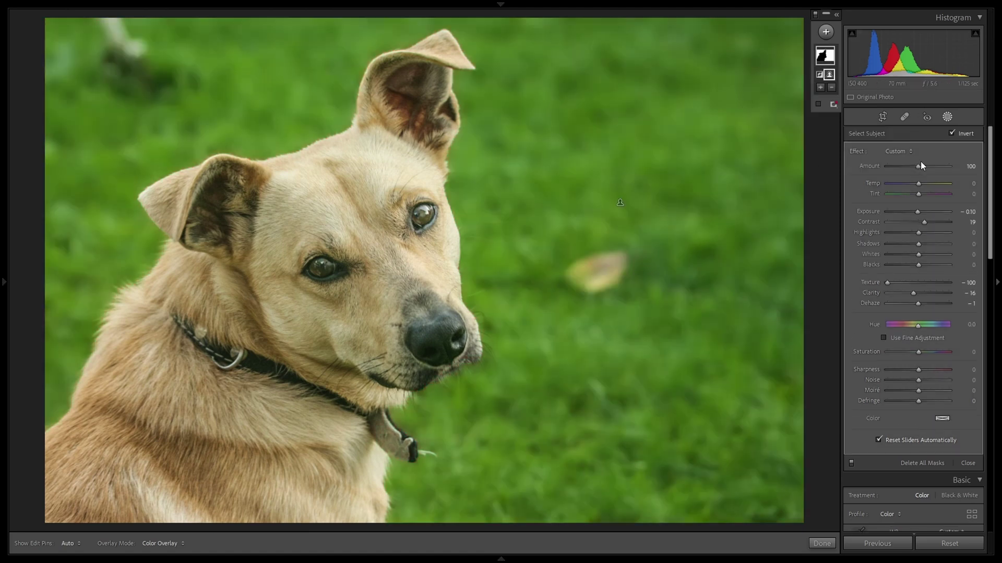
left_click_drag(915, 166, 816, 176)
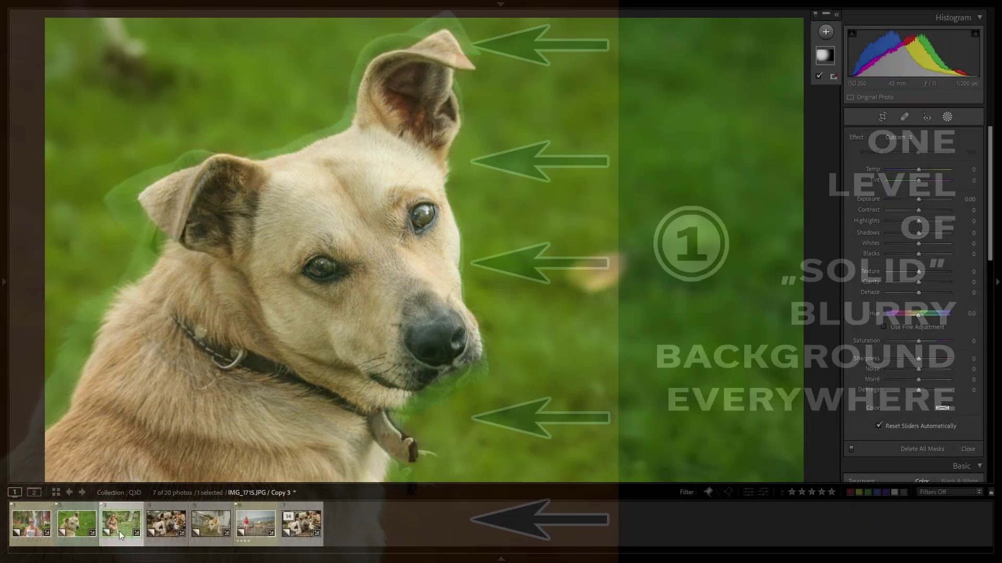
Paste and merge the copied mask onto the woman-in-the-park photo, then select it.
left_click(119, 531)
right_click(119, 531)
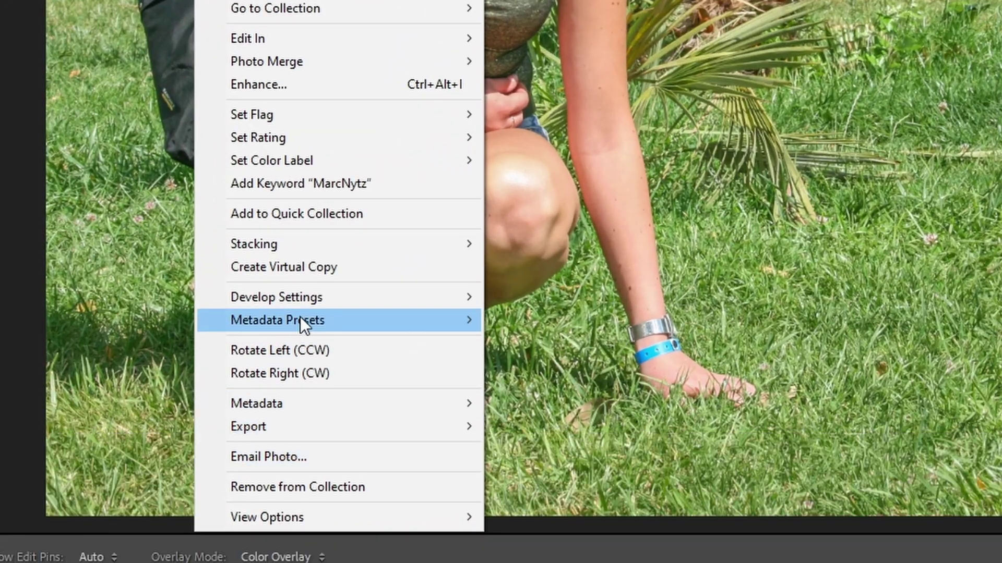
mouse_move(315, 305)
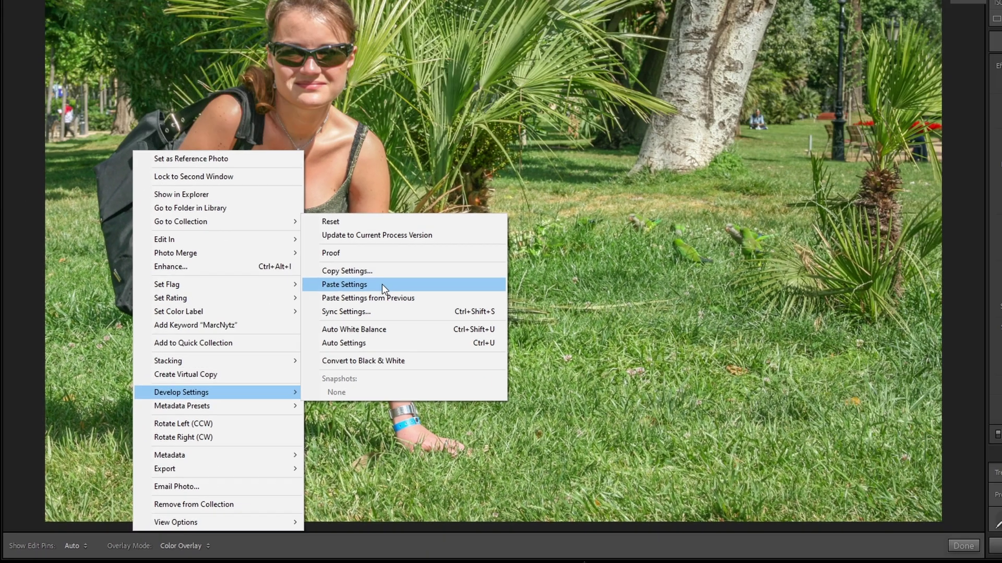
left_click(552, 115)
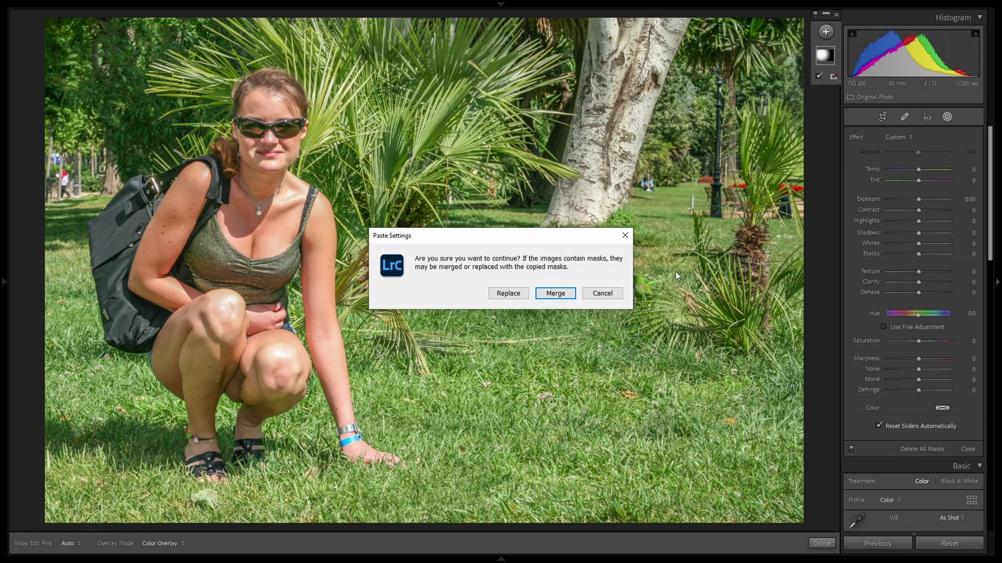
left_click(555, 293)
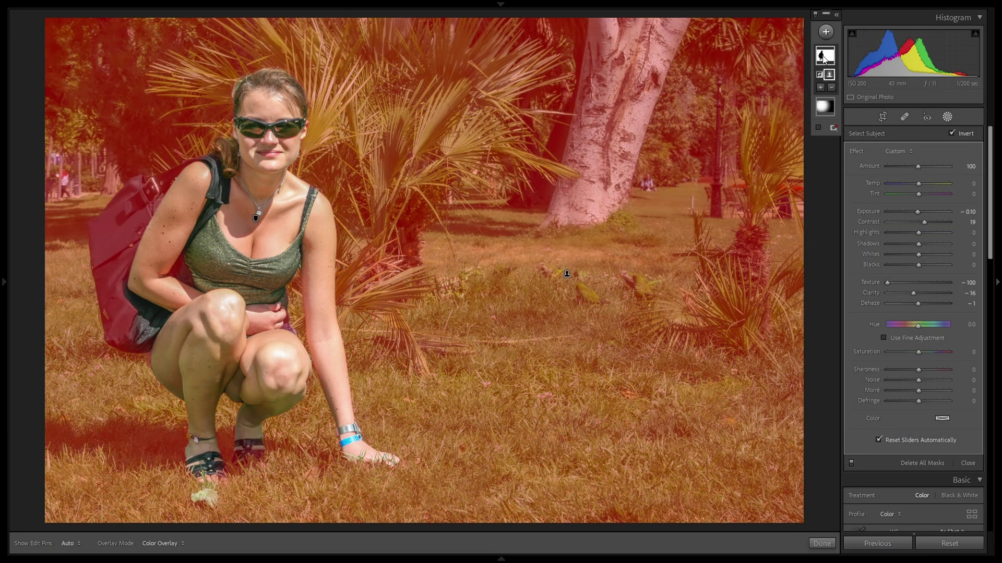
left_click(825, 58)
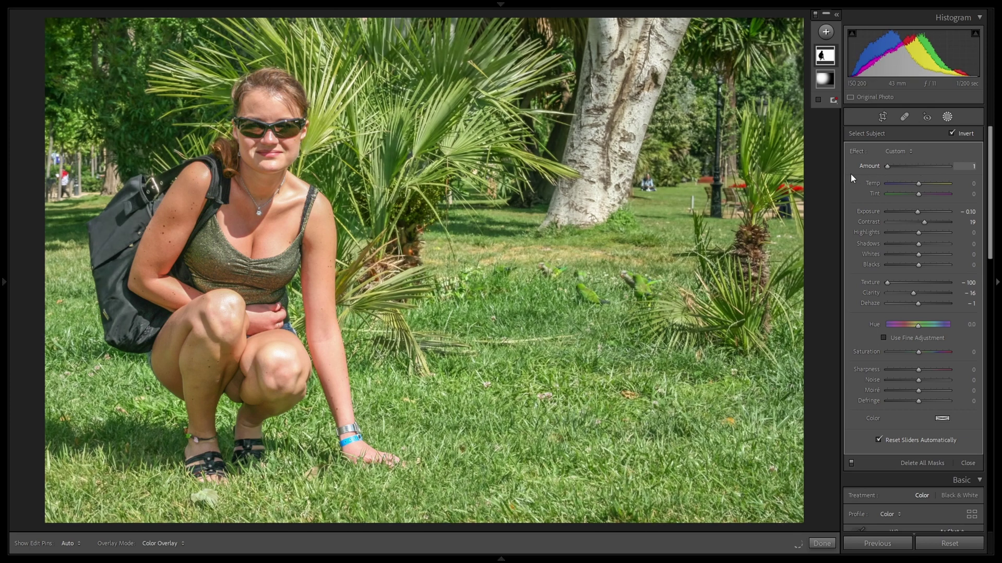
Blur the park behind the woman with mask Amount 200 and Sharpness −100.
key("BackSpace")
type("200")
key("Return")
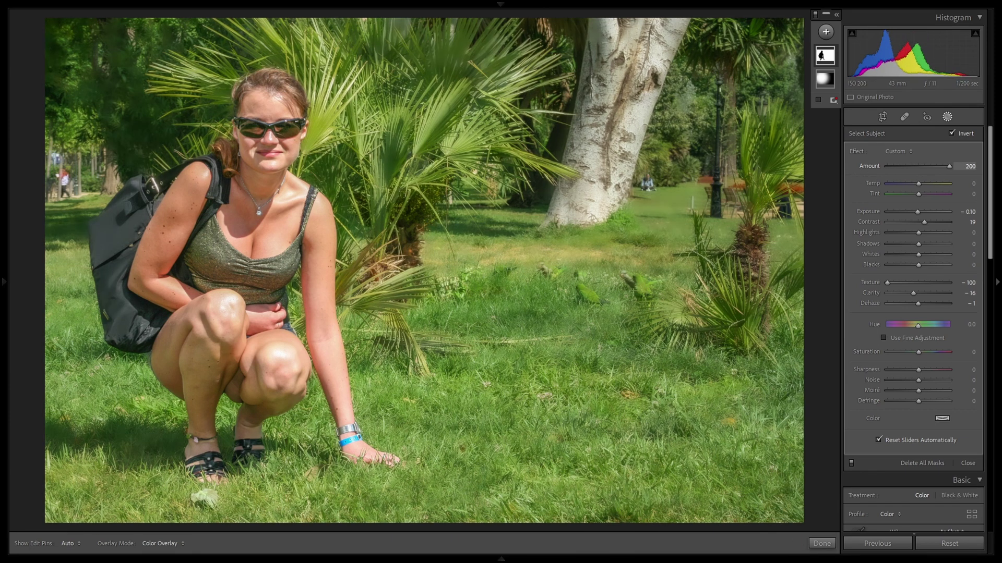
key("ctrl+z")
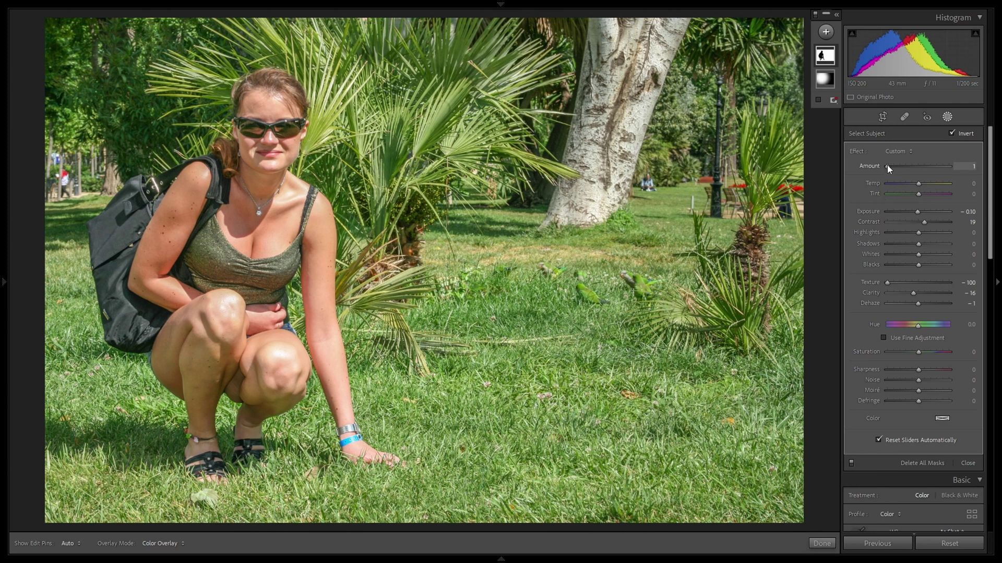
left_click_drag(888, 166, 963, 171)
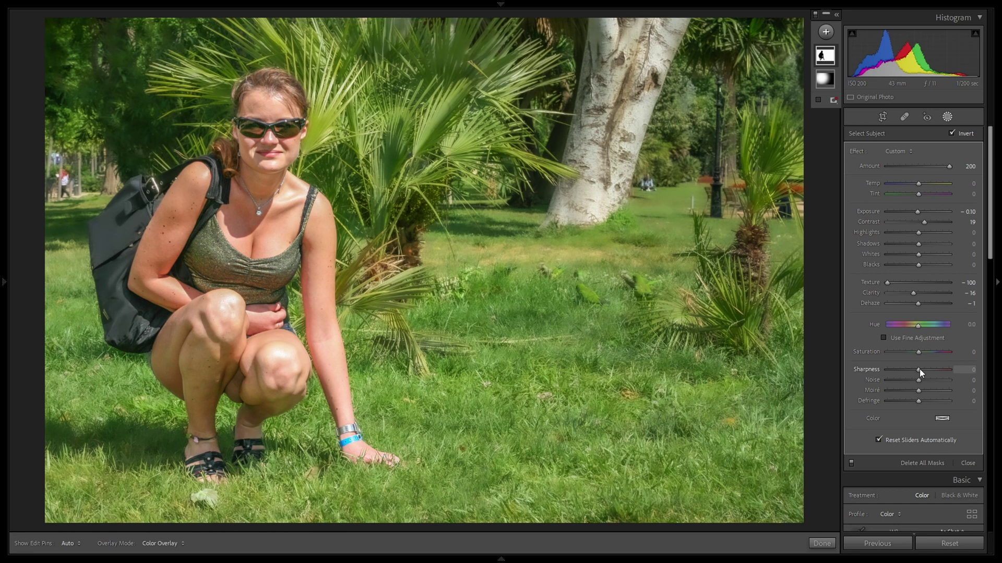
left_click_drag(919, 368, 806, 371)
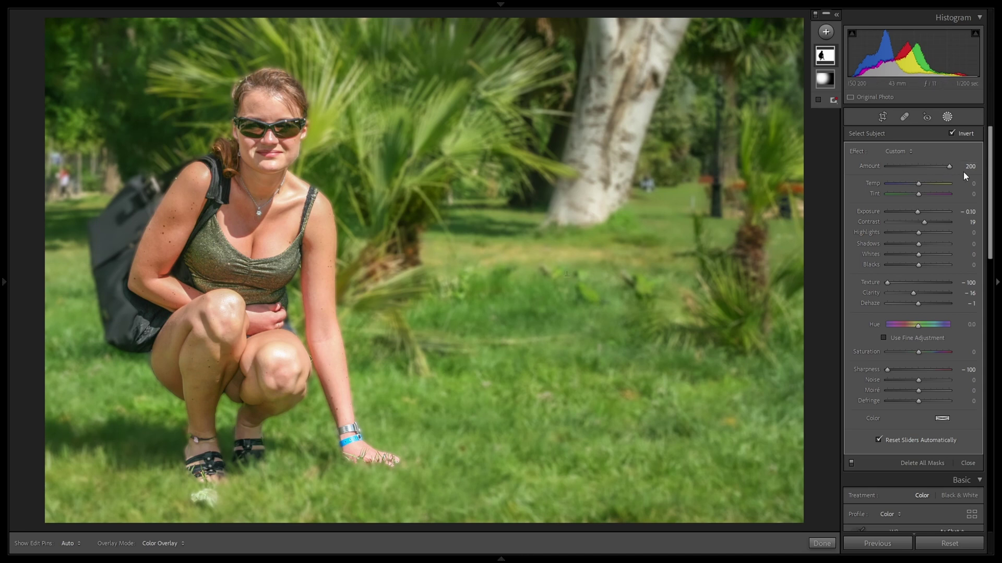
left_click_drag(949, 166, 988, 177)
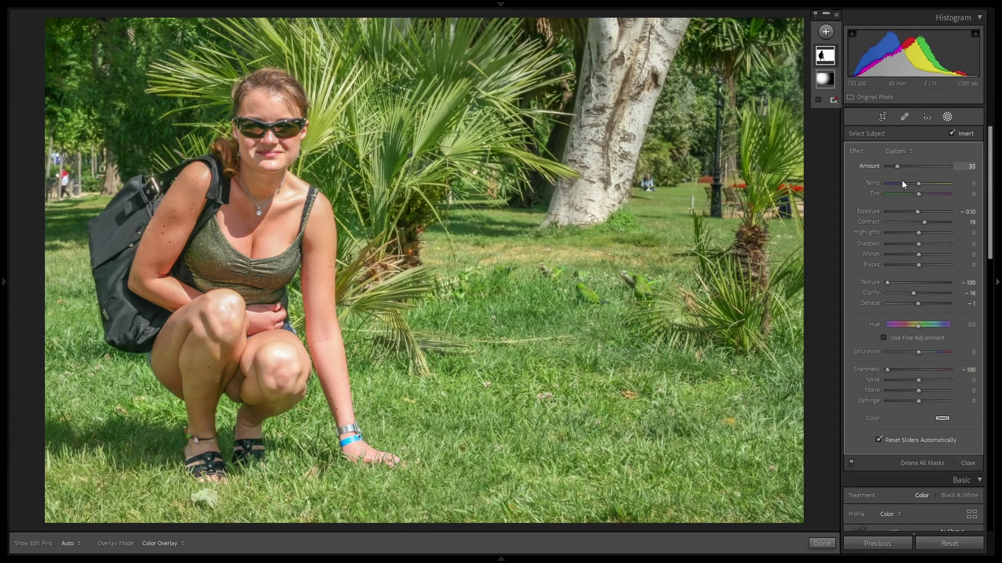
left_click_drag(901, 180, 961, 172)
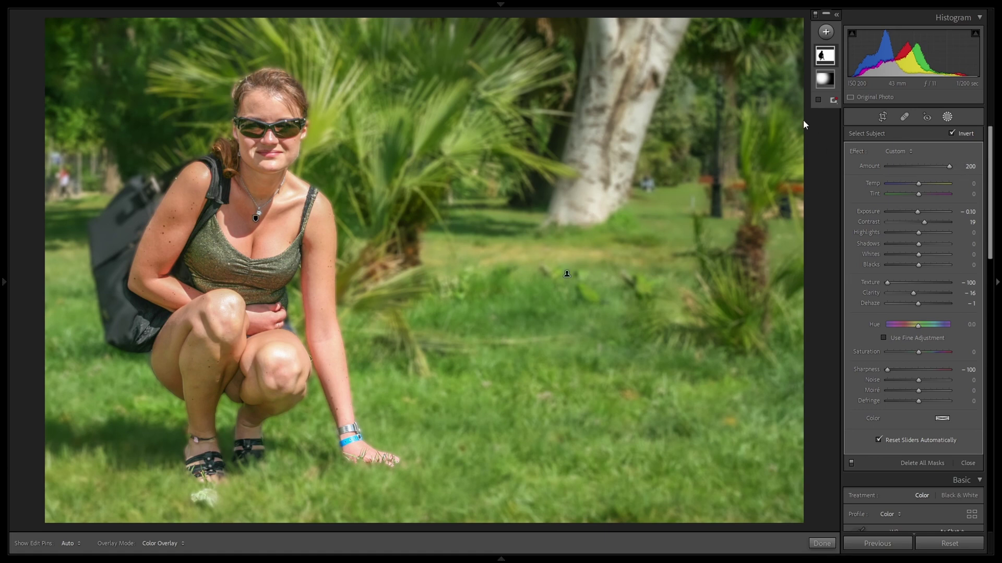
Check the mask at 100% zoom, ease Sharpness to −58, and return to the full photo.
left_click(822, 544)
left_click(292, 186)
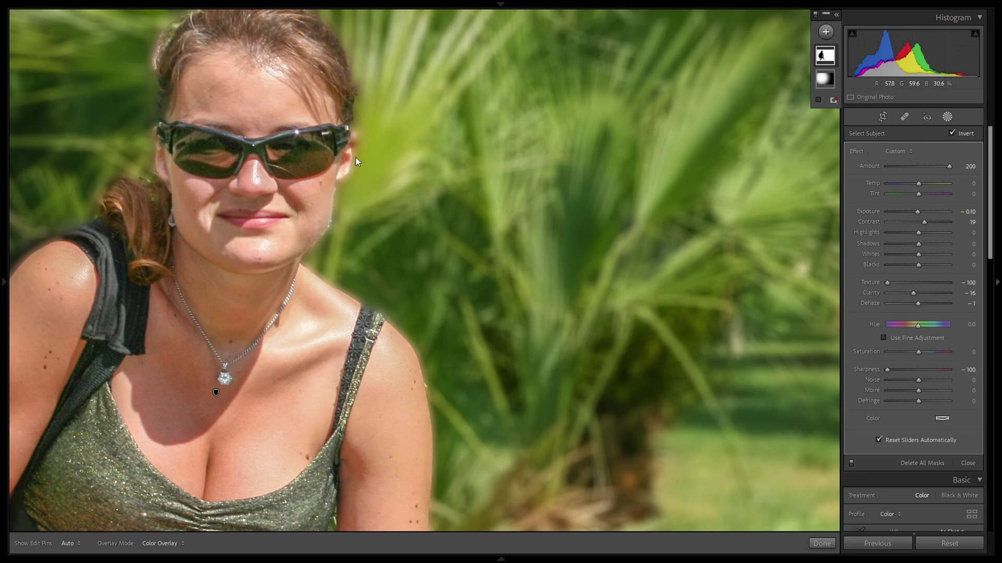
double_click(889, 369)
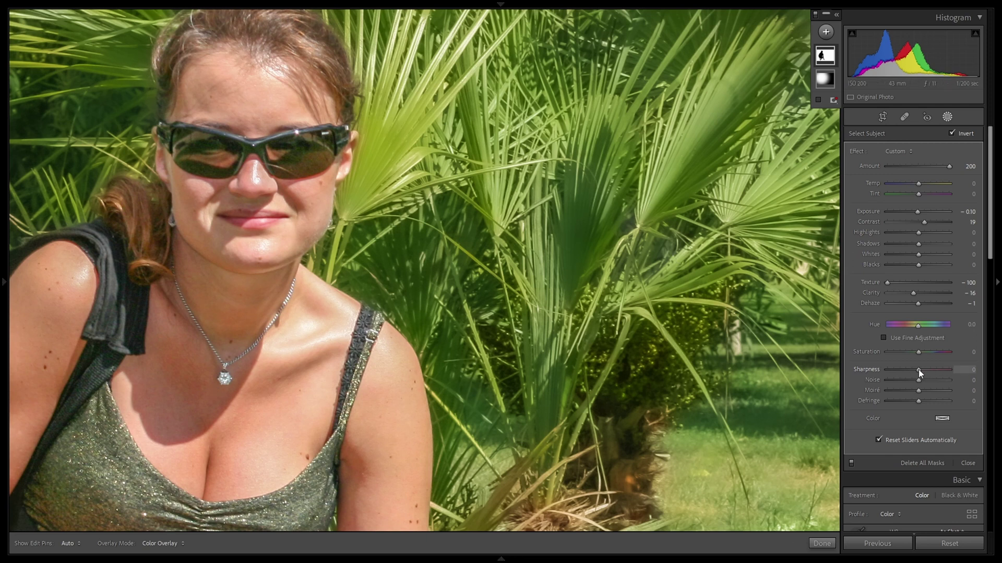
left_click_drag(915, 369, 881, 370)
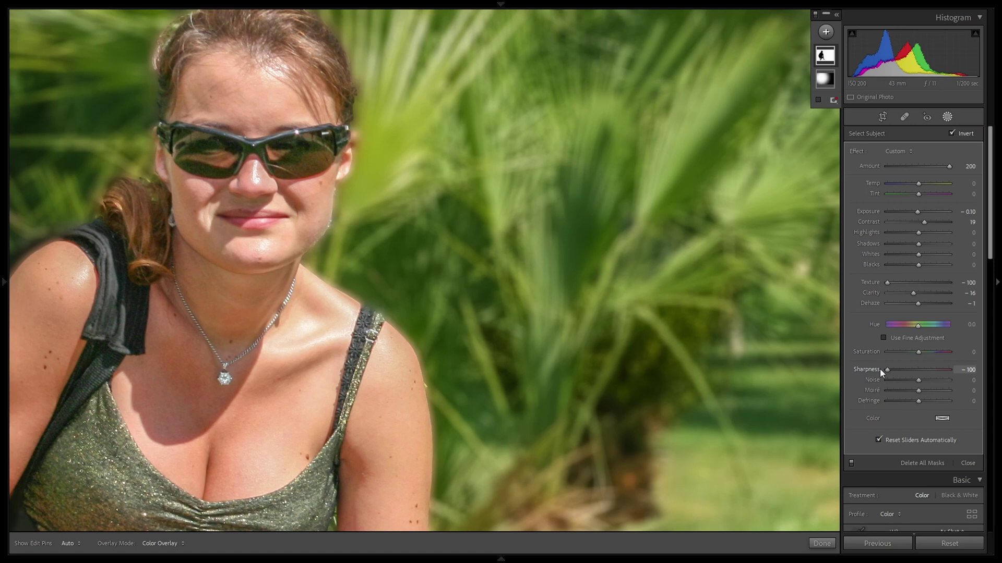
left_click_drag(886, 370, 903, 371)
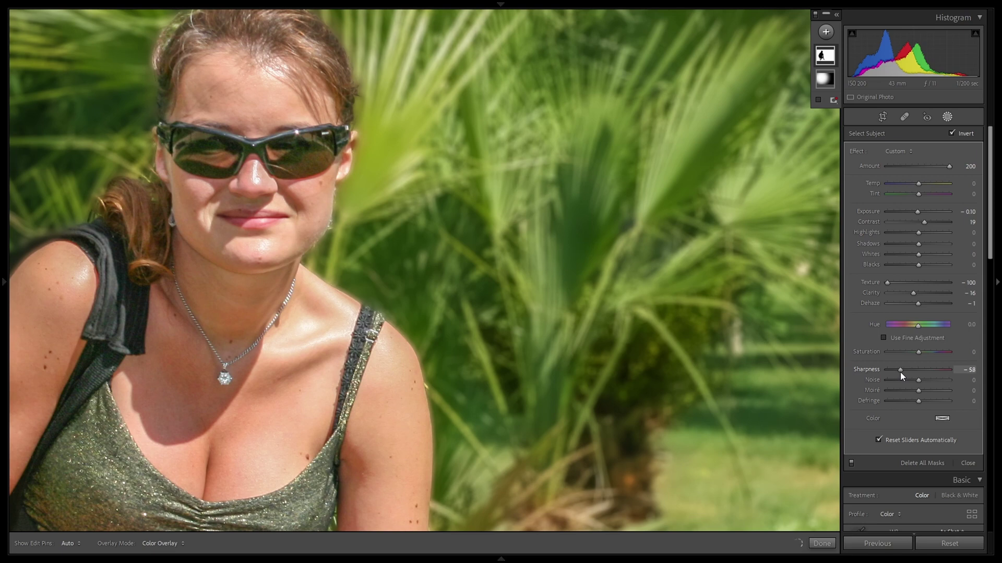
key("shift+w")
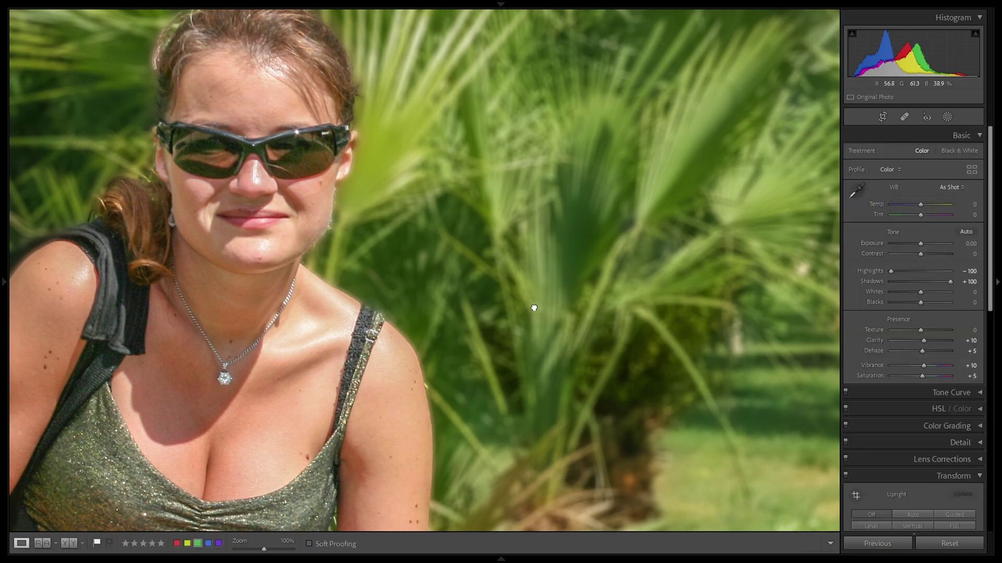
left_click(534, 308)
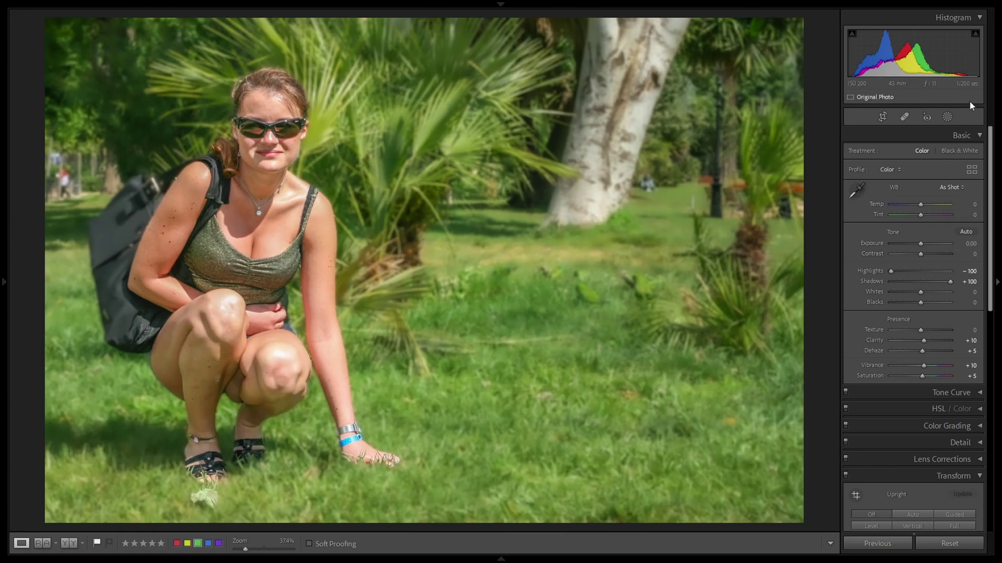
Lower the woman's background mask Amount to 130.
left_click(947, 118)
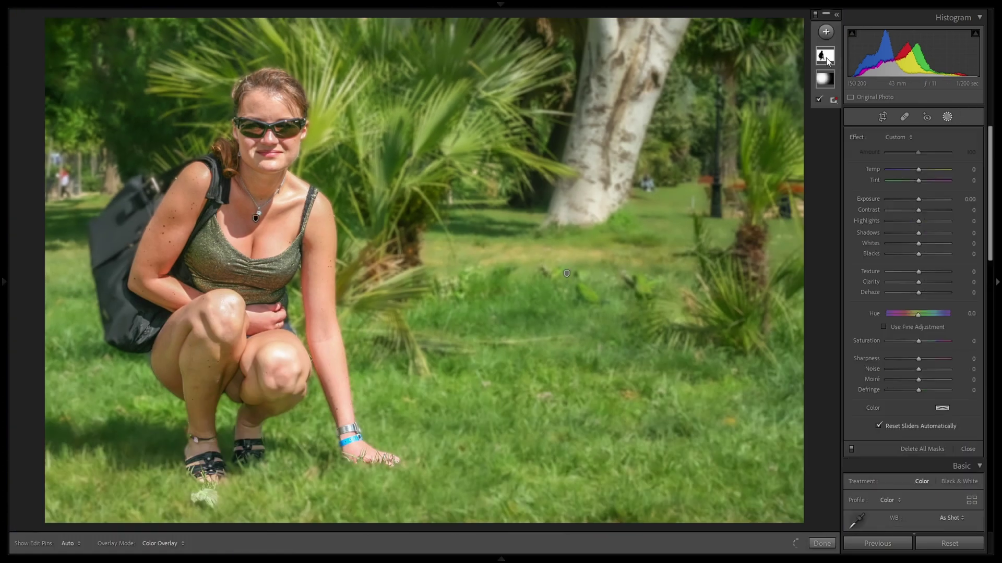
left_click(827, 61)
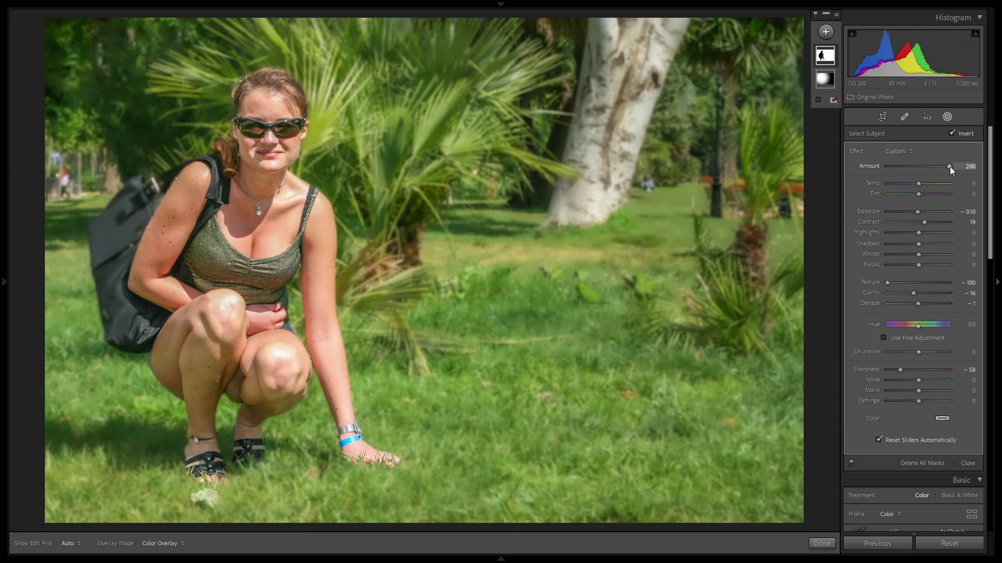
mouse_move(948, 167)
left_mouse_down()
mouse_move(918, 167)
mouse_move(929, 167)
left_mouse_up()
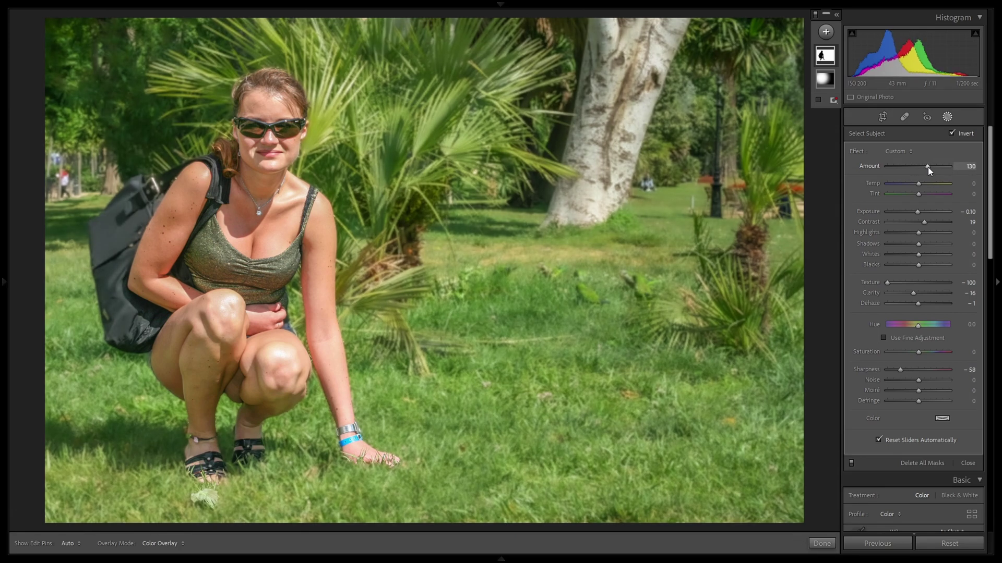
left_click(822, 543)
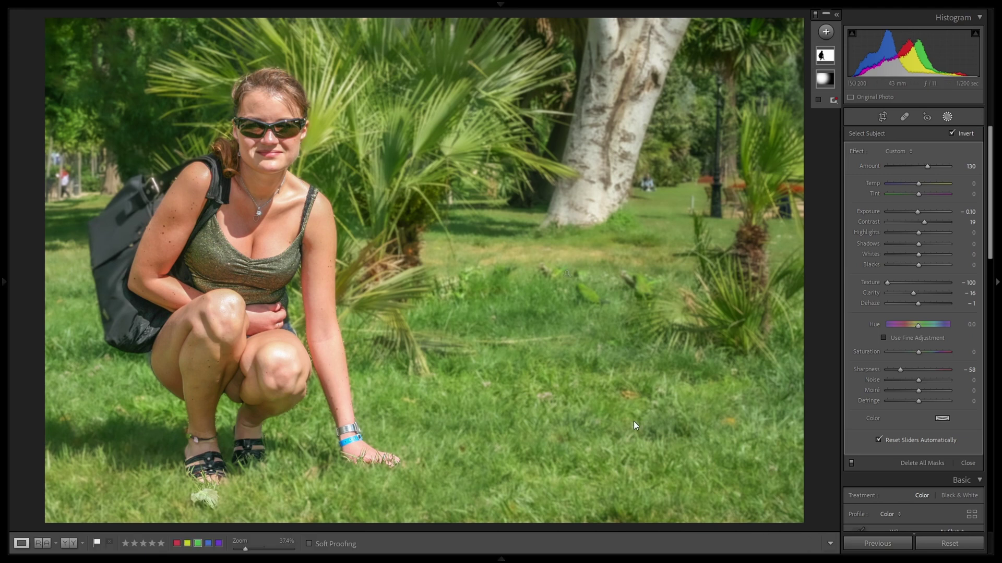
Zoom to 100% and pan to inspect the blurred background and the parakeets.
left_click(312, 159)
left_click_drag(312, 159, 372, 318)
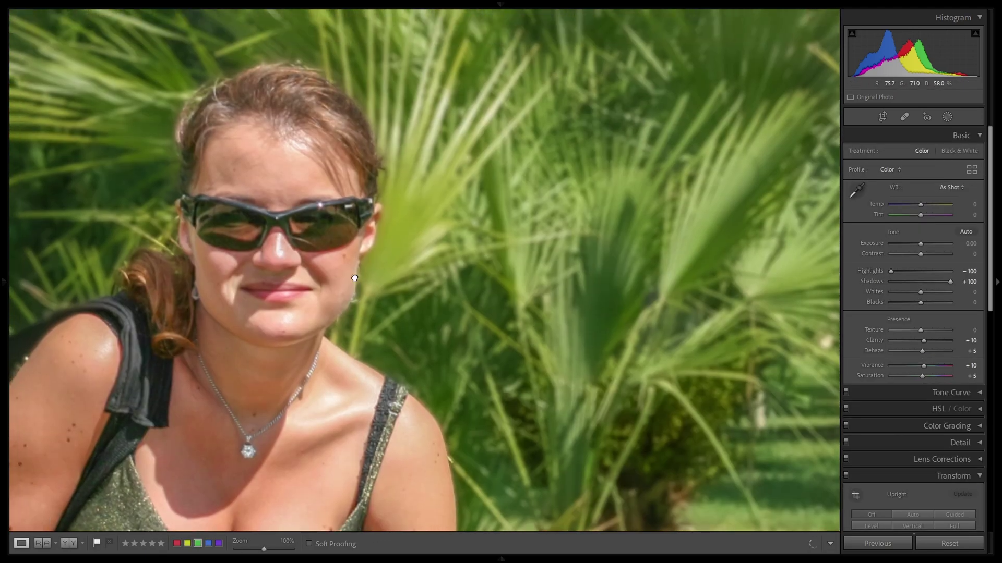
left_click_drag(609, 386, 433, 230)
mouse_move(478, 275)
left_mouse_down()
mouse_move(402, 156)
mouse_move(469, 269)
left_mouse_up()
left_click_drag(467, 188, 476, 240)
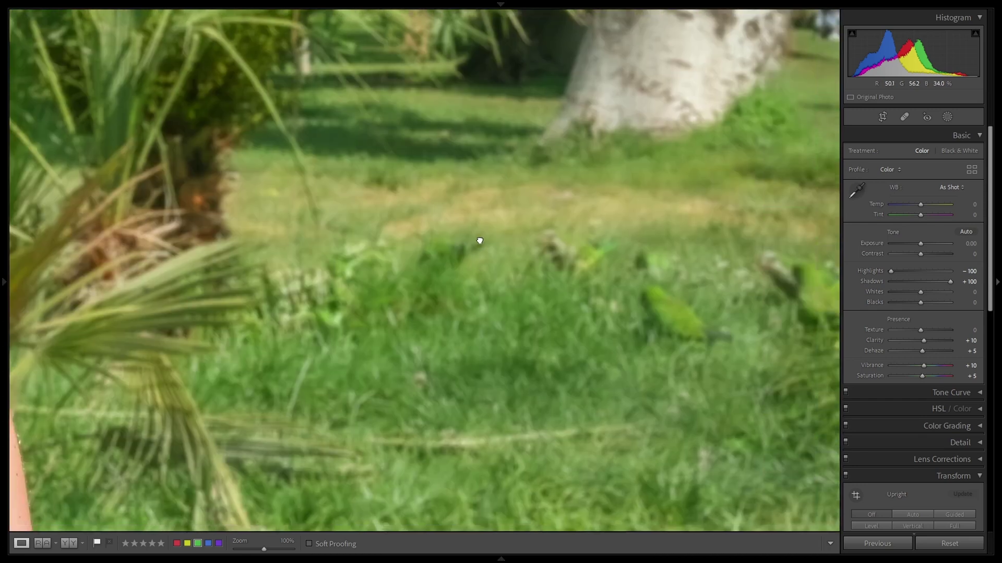
Fit the photo to view and restore the background mask's Amount to 200.
left_click(523, 244)
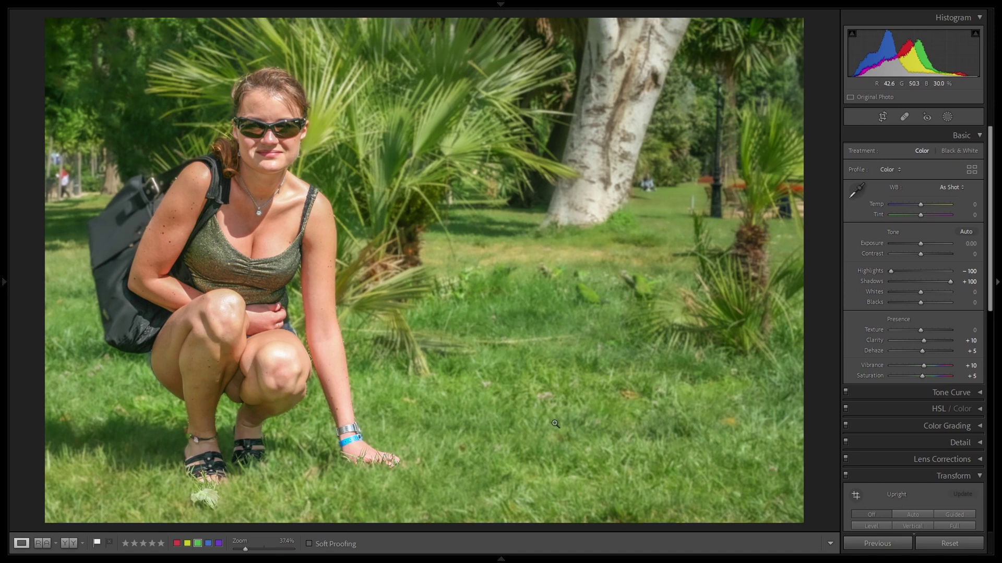
left_click(947, 117)
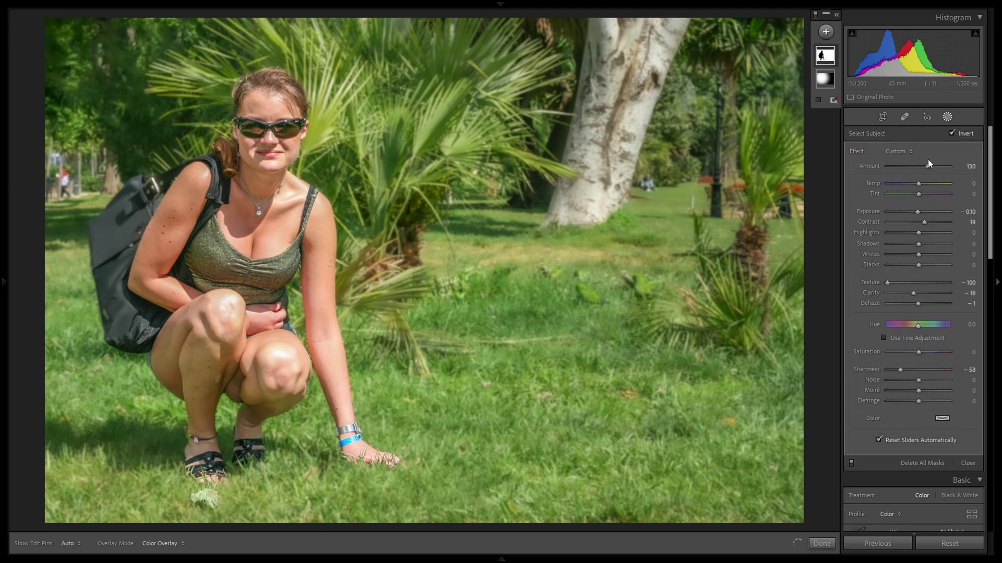
left_click_drag(928, 166, 950, 166)
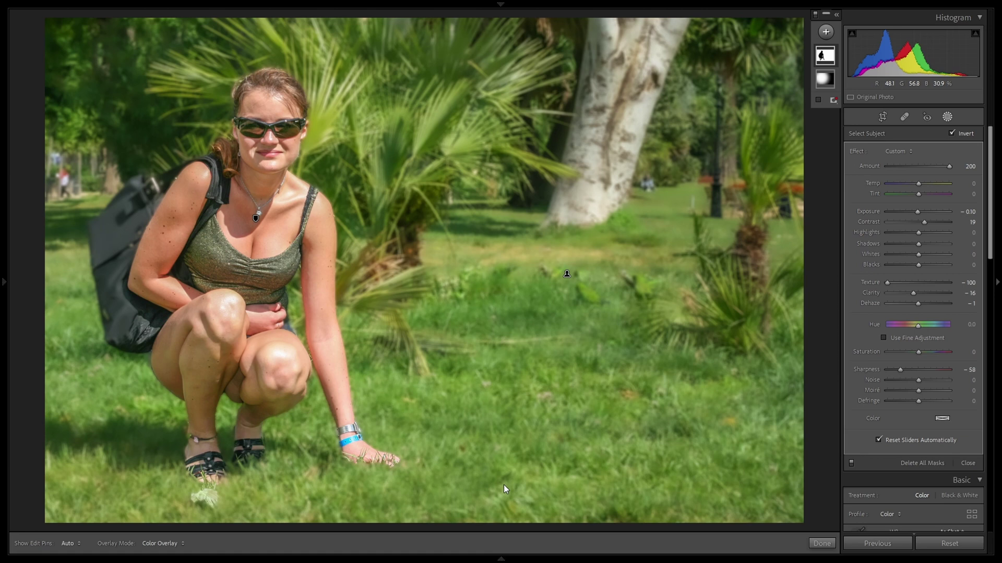
left_click(832, 88)
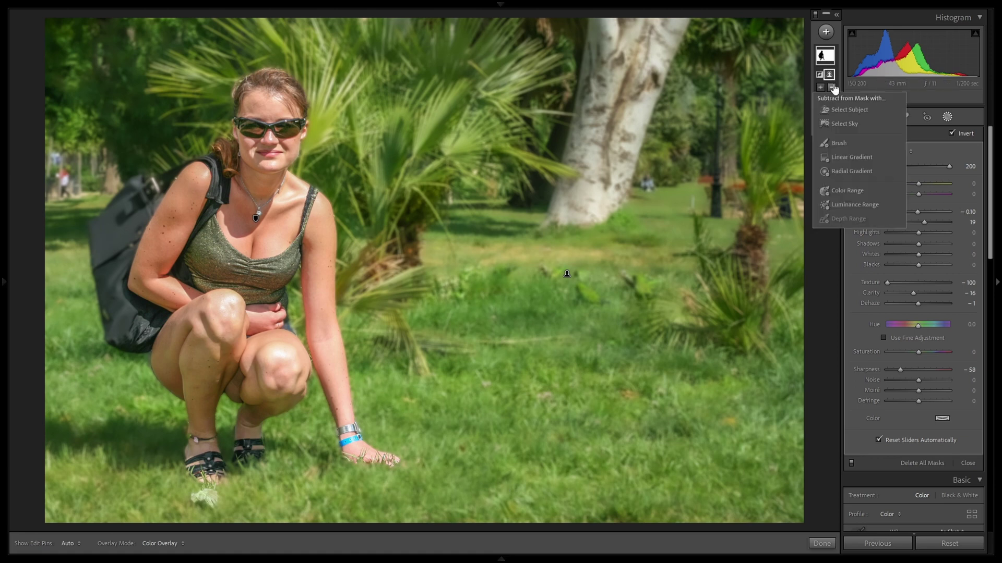
Subtract a linear gradient from the mask near the woman's knees, sloping down to the right.
left_click(836, 156)
left_click_drag(409, 518, 404, 220)
left_click_drag(406, 368, 418, 316)
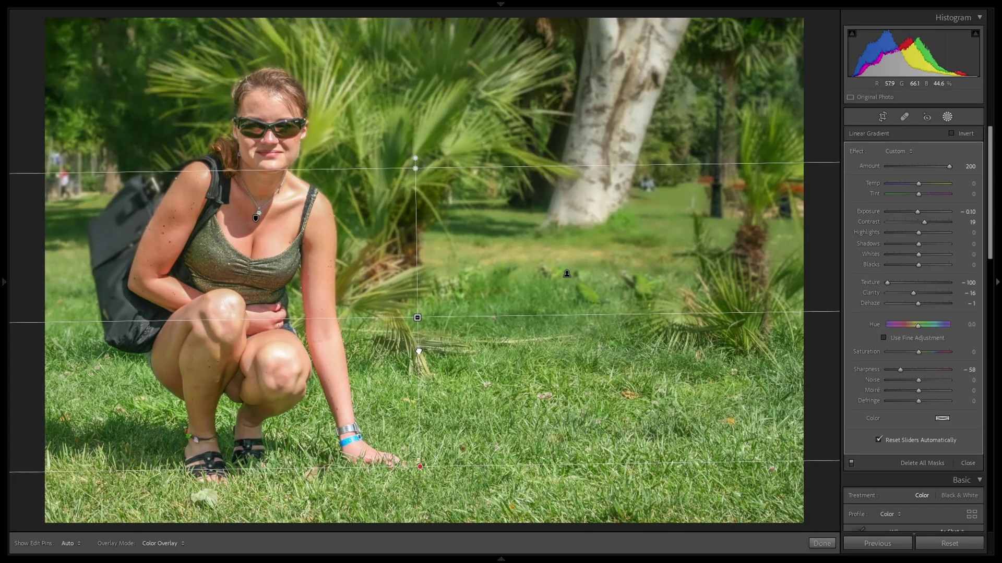
left_click_drag(417, 318, 422, 354)
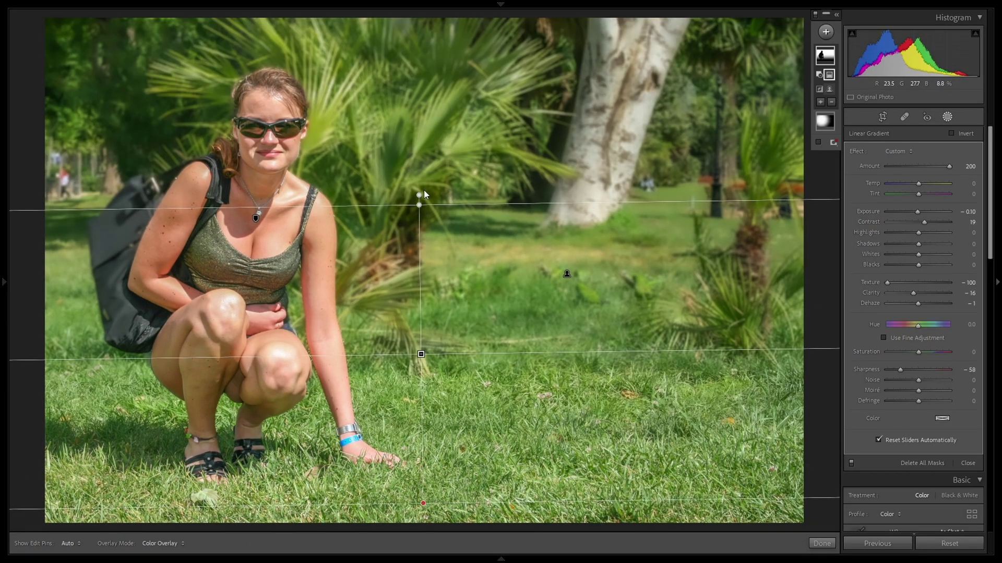
left_click_drag(430, 193, 423, 247)
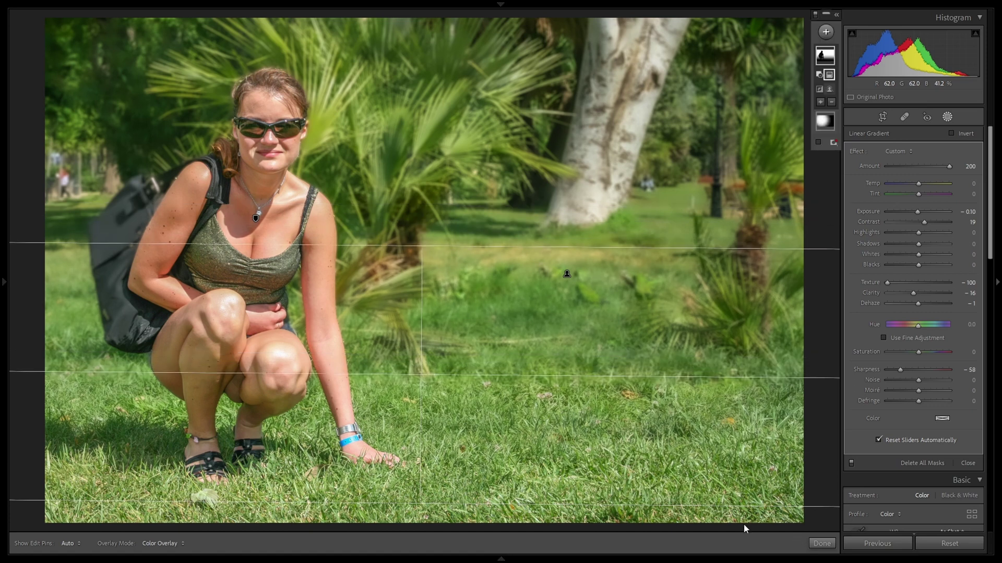
left_click(822, 543)
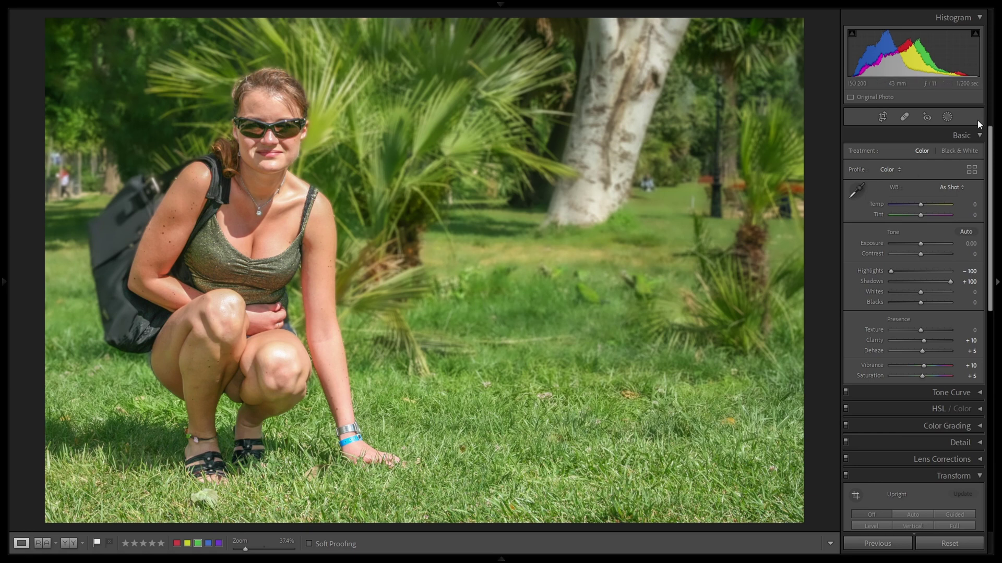
Lower the blur mask's Amount and close mask editing.
left_click(947, 118)
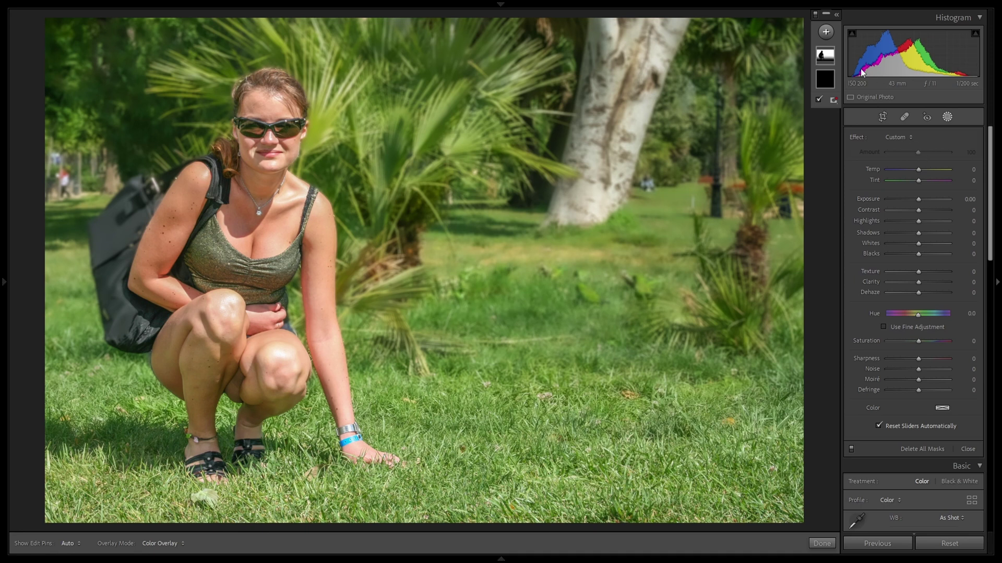
left_click(828, 56)
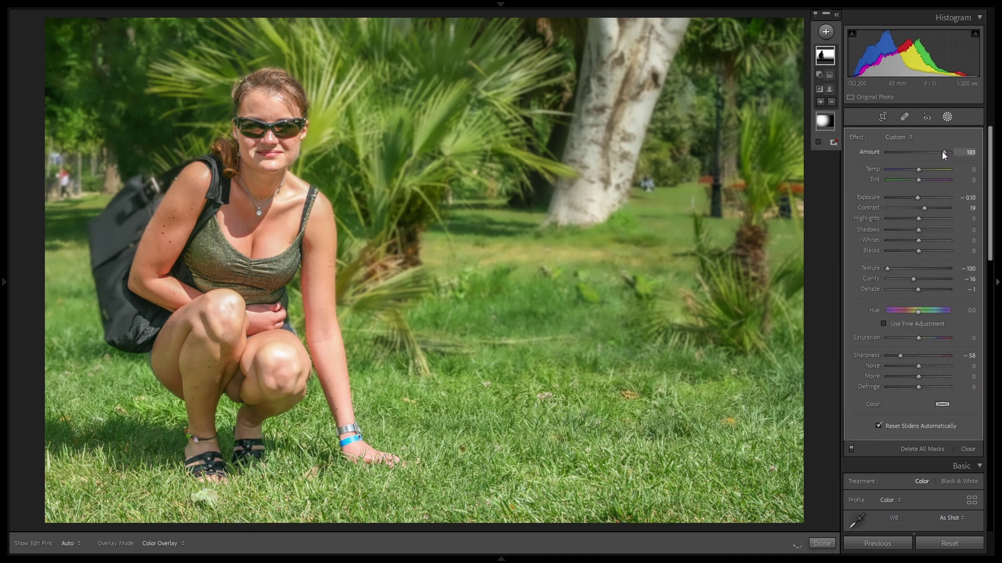
left_click_drag(942, 152, 925, 152)
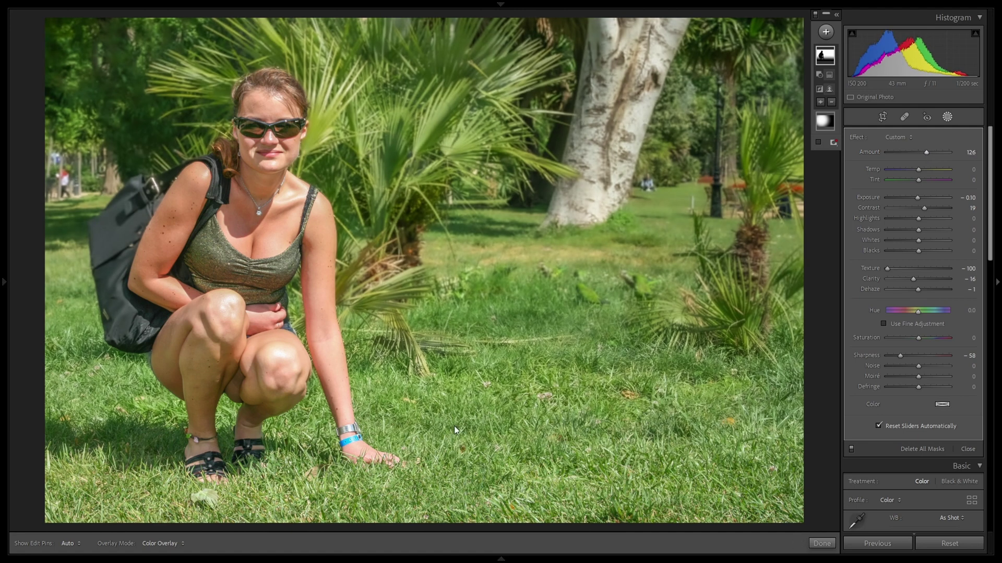
left_click(817, 544)
Inspect the blur at 100% zoom around the hand, palm crown and trunk, then fit the photo.
left_click(392, 389)
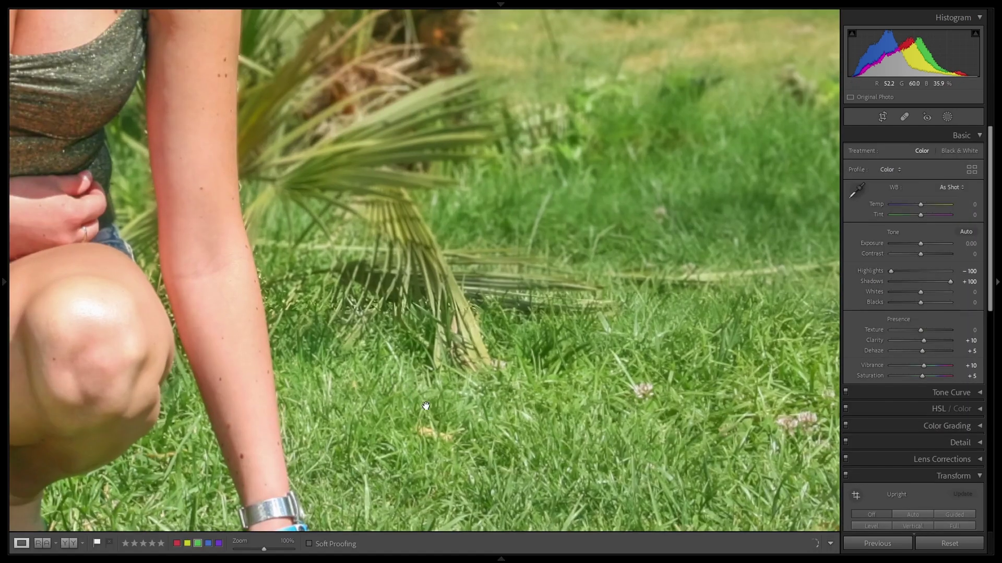
left_click_drag(567, 415, 582, 119)
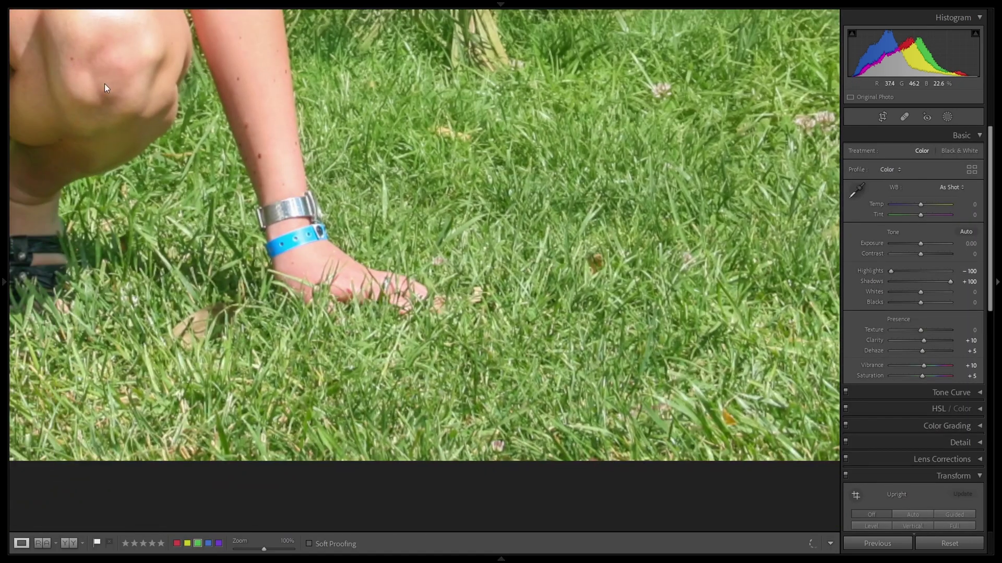
left_click_drag(522, 84, 514, 300)
left_click_drag(545, 172, 546, 187)
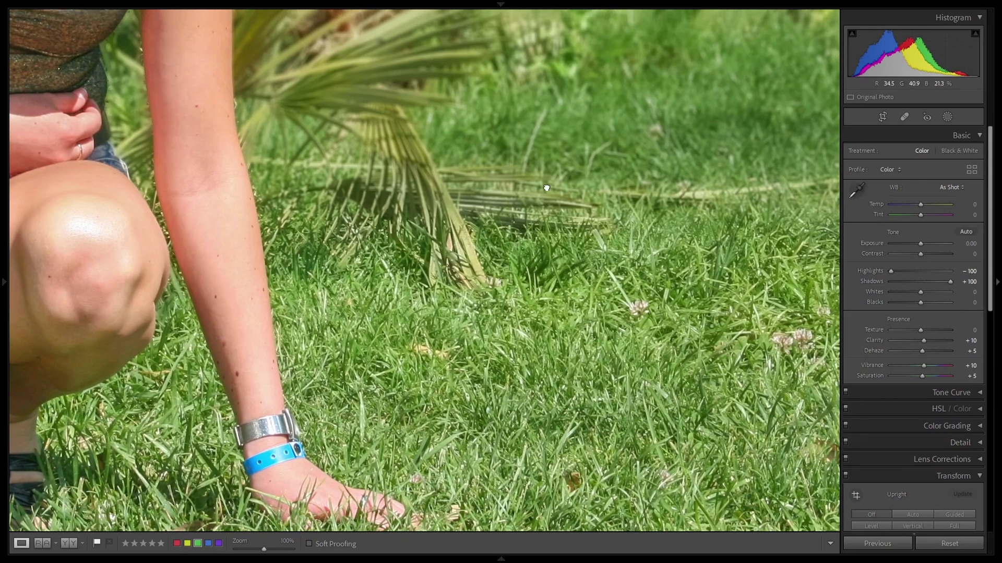
left_click_drag(647, 26, 513, 408)
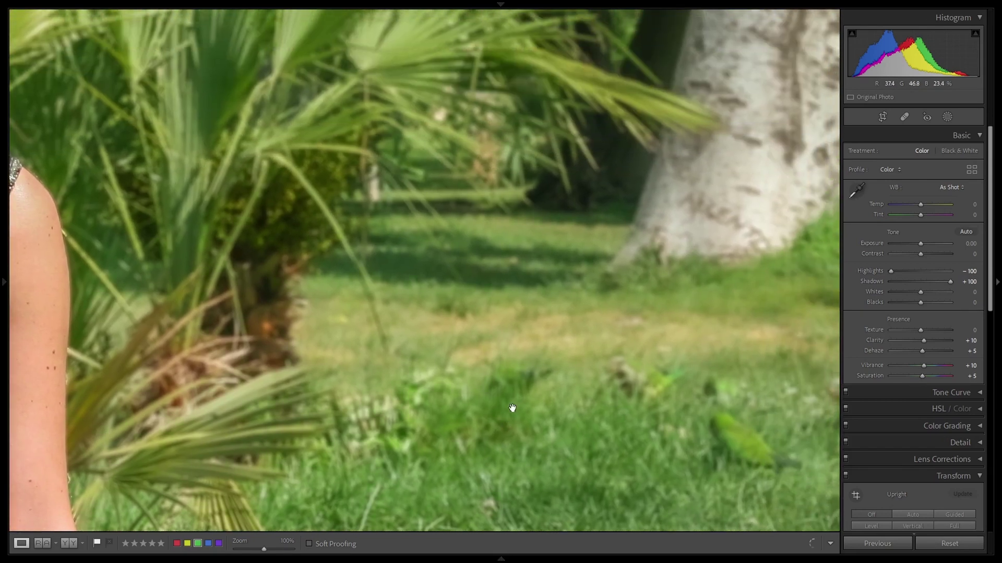
left_click_drag(536, 186, 496, 425)
left_click(444, 368)
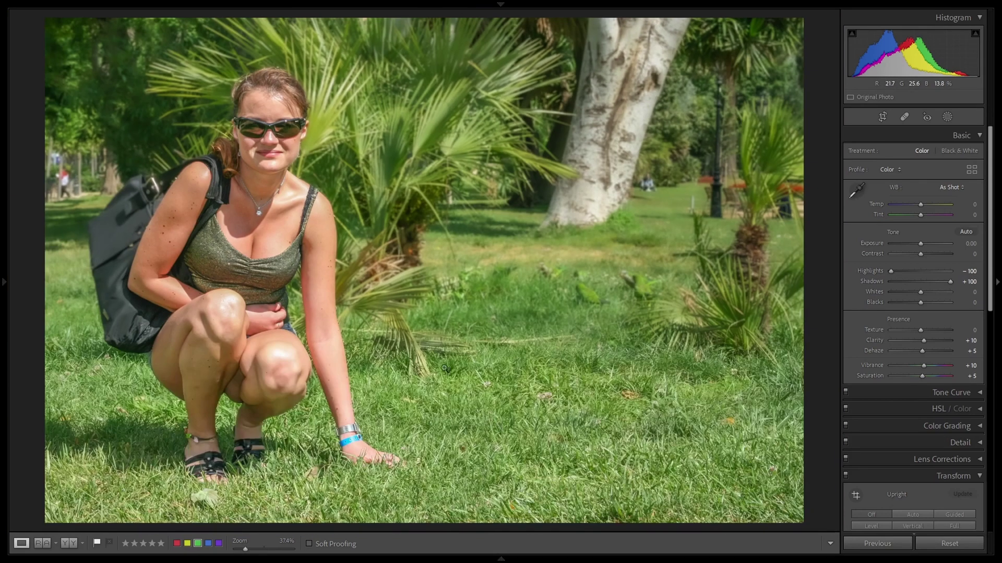
Select the blur mask again and settle its Amount at 128.
left_click(948, 116)
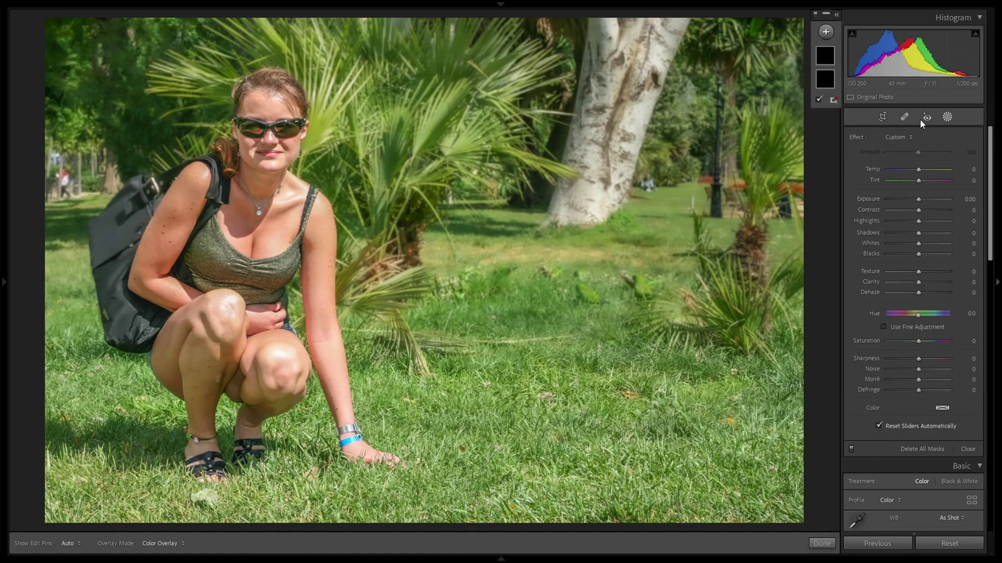
left_click(824, 55)
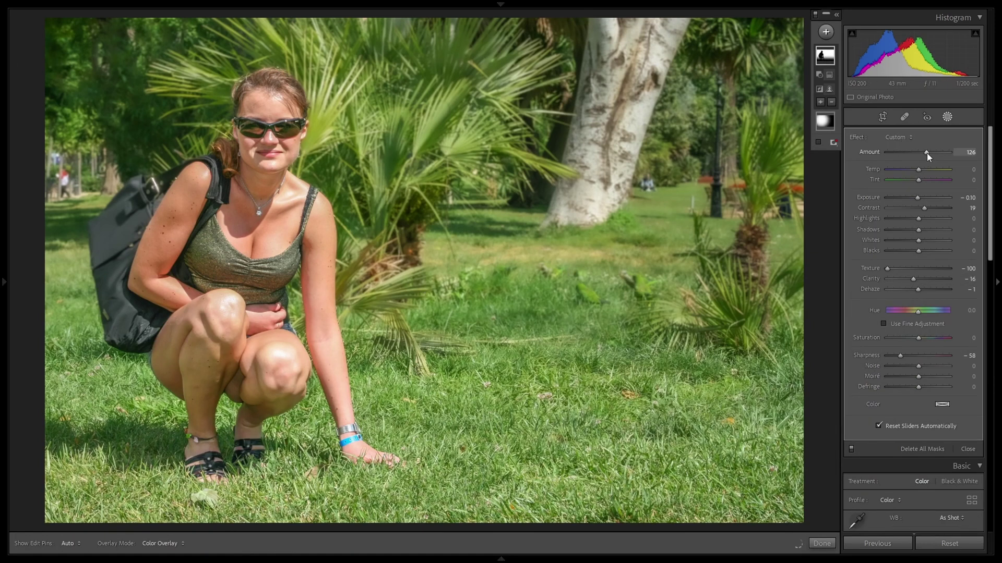
left_click_drag(932, 152, 978, 156)
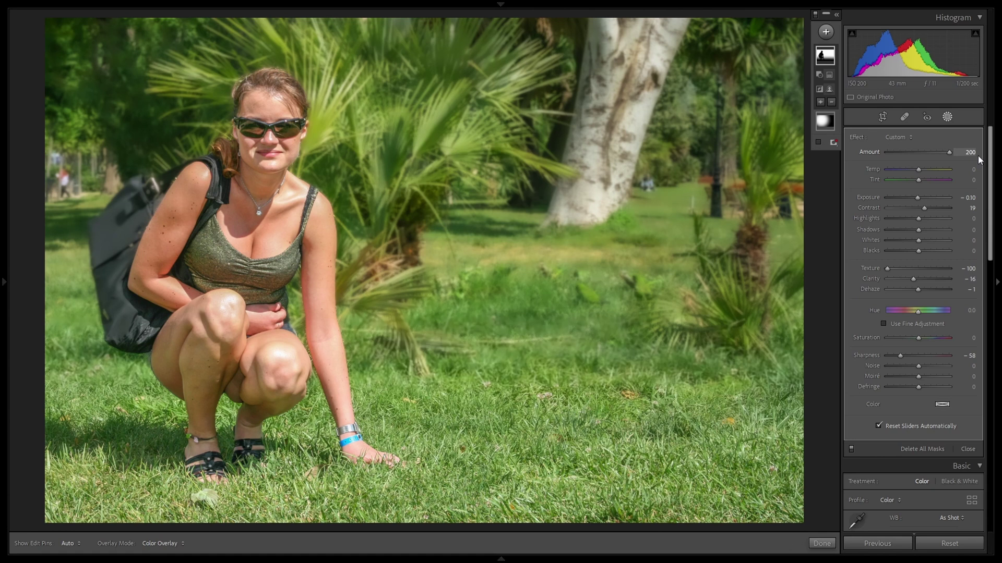
left_click_drag(978, 155, 925, 154)
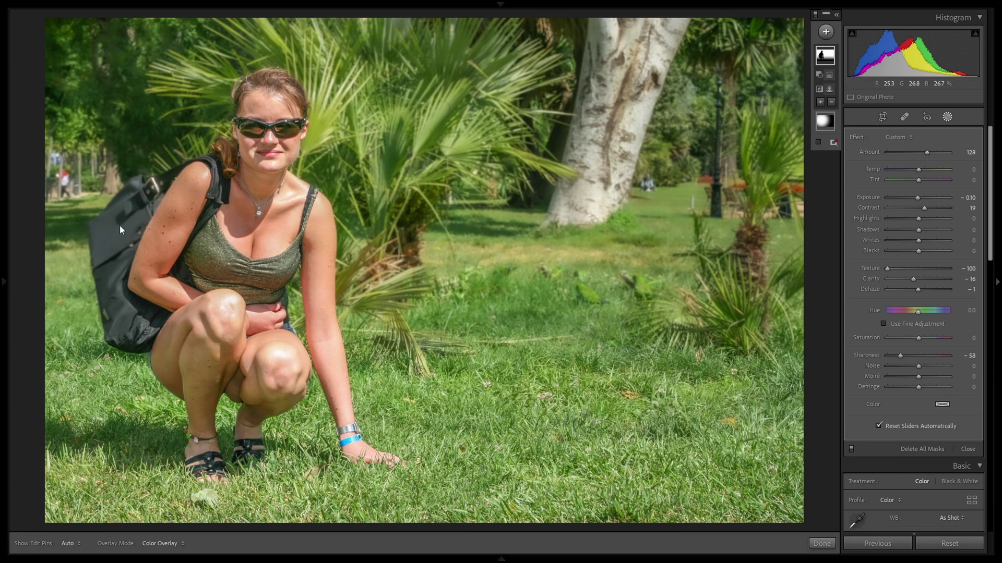
left_click(824, 545)
Subtract a brush stroke from the Blurry1 mask, then start renaming the mask.
left_click(832, 103)
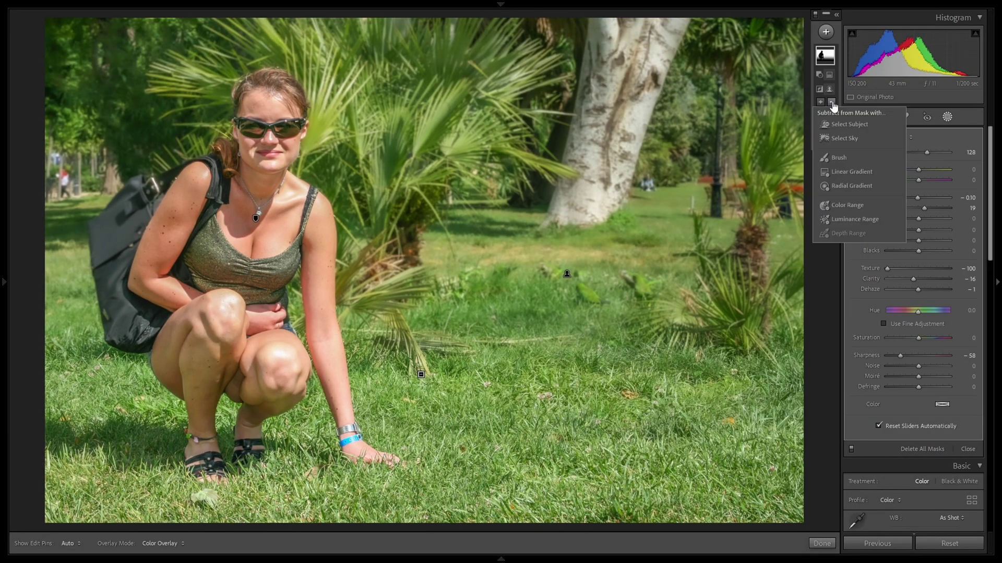
left_click(848, 159)
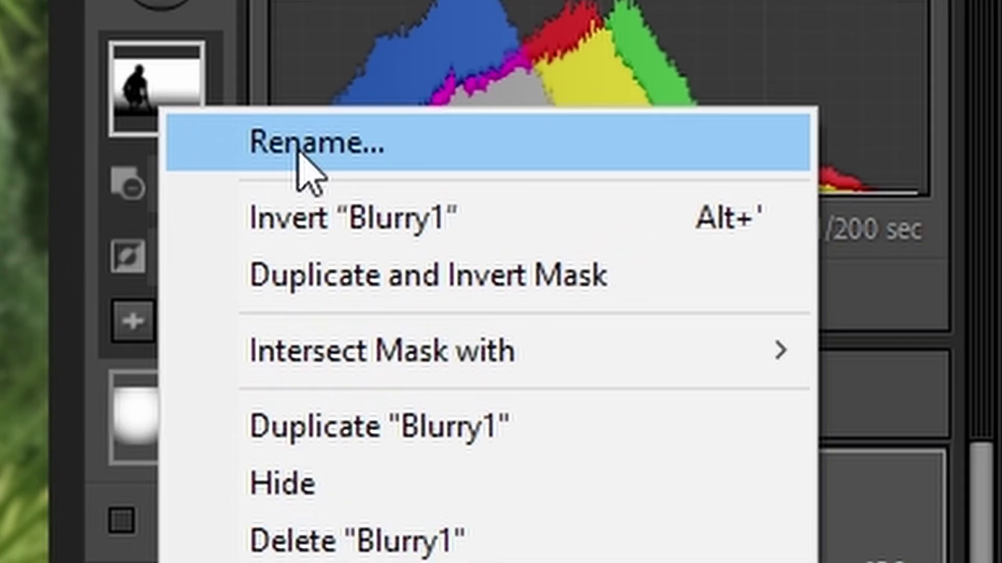
left_click(713, 89)
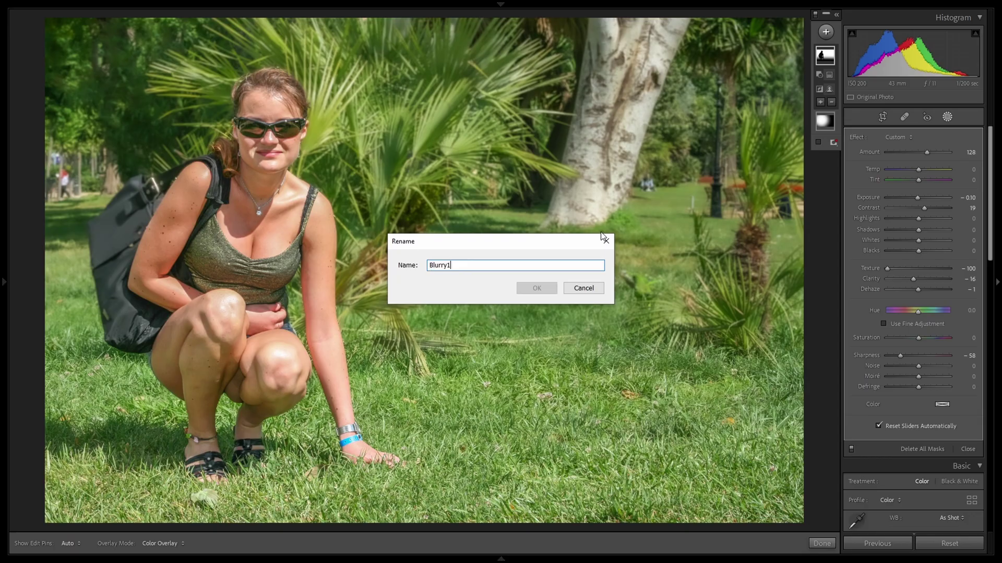
Rename the mask to 'Blurry' and copy the photo's Masking develop settings.
key("BackSpace")
left_click(536, 288)
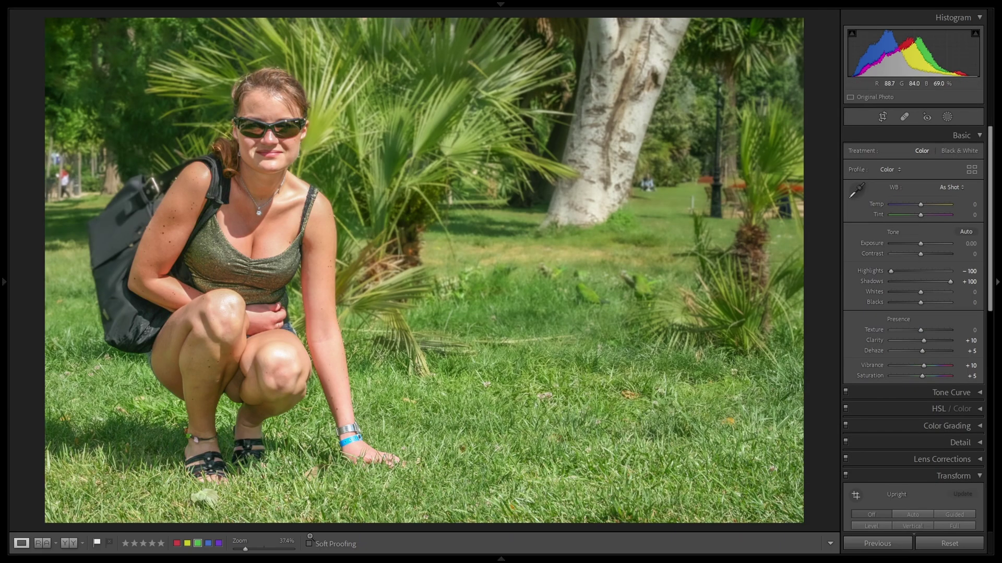
mouse_move(322, 560)
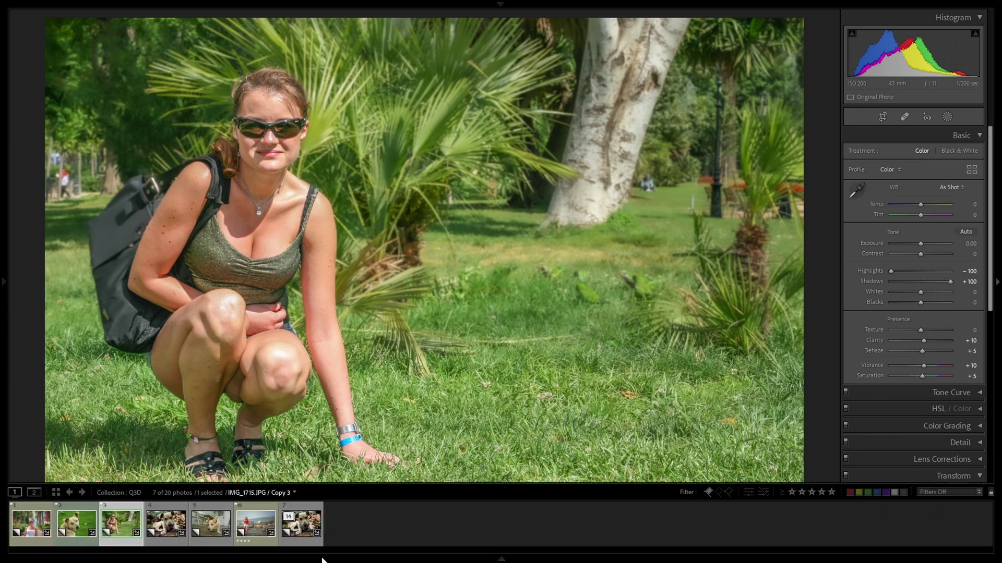
right_click(127, 534)
mouse_move(149, 406)
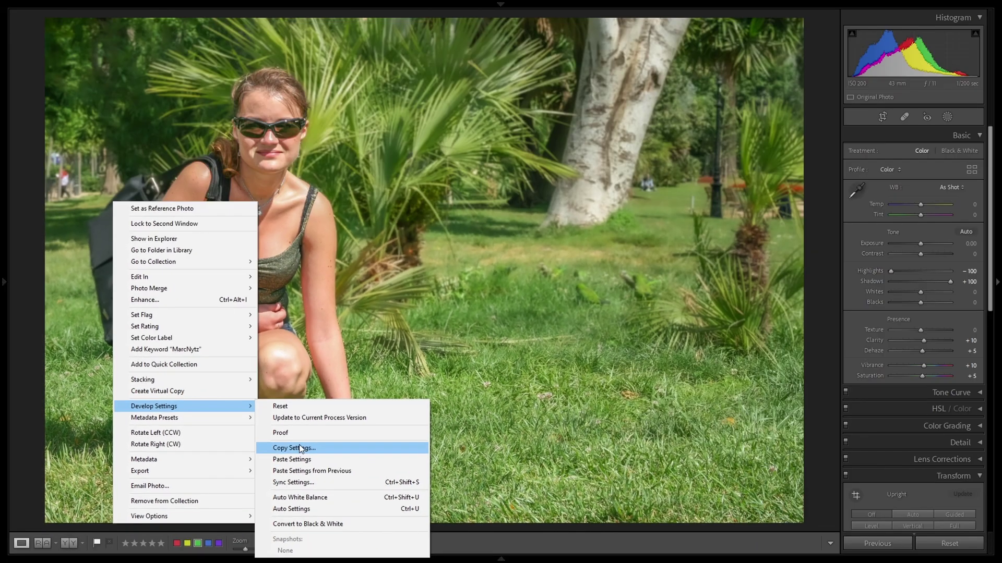
left_click(301, 447)
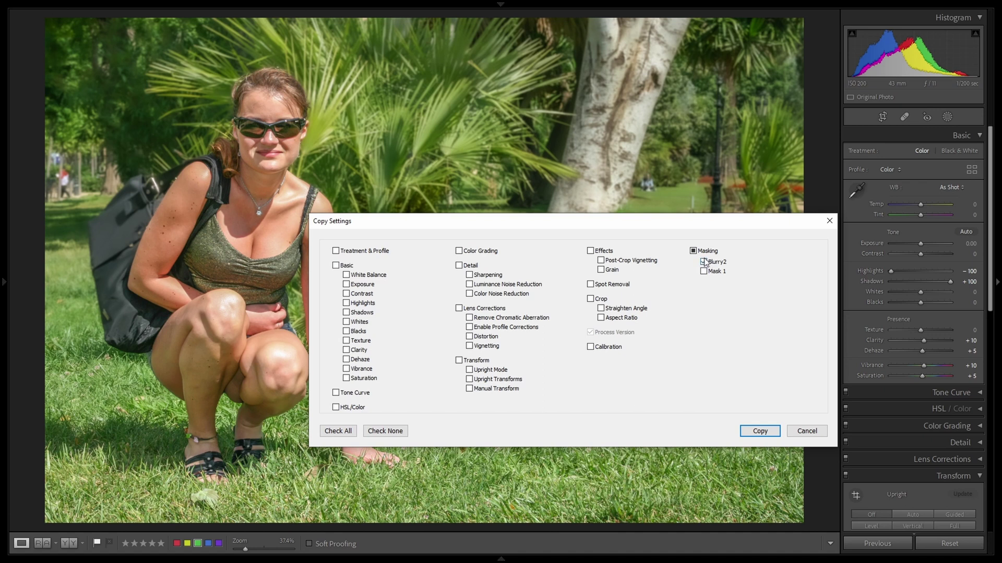
left_click(756, 433)
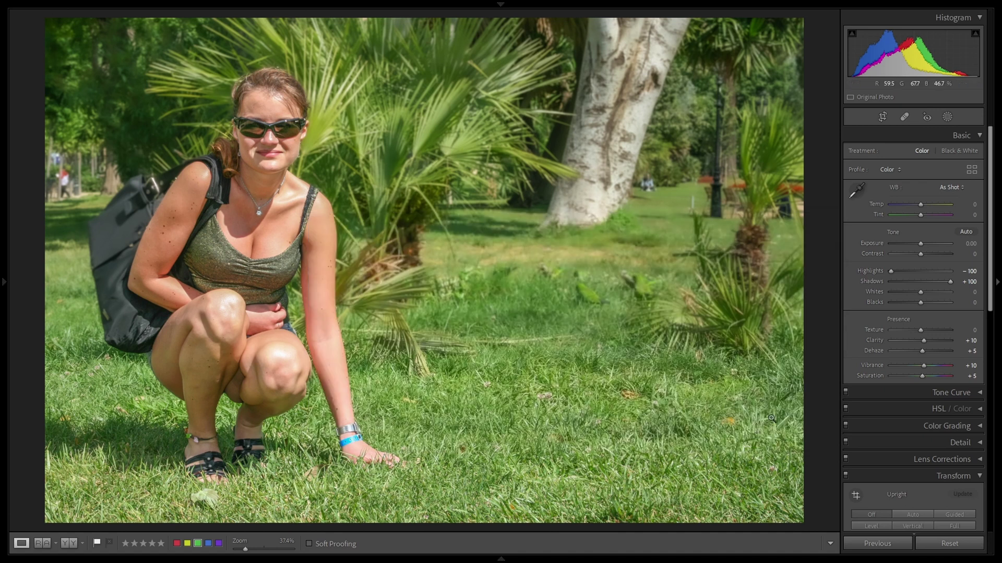
Open the dog photo and paste the copied mask settings onto it.
mouse_move(178, 558)
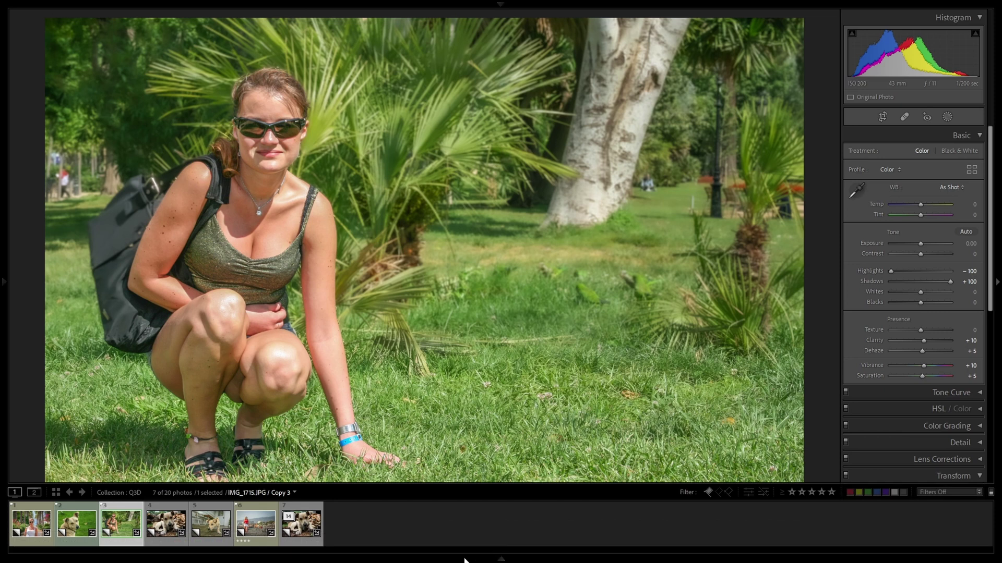
left_click(168, 531)
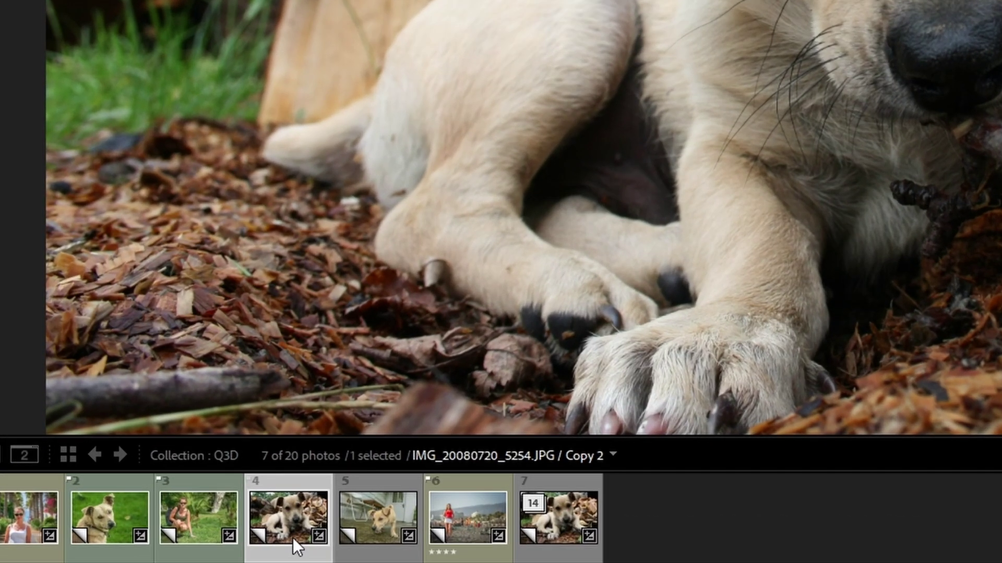
right_click(168, 531)
mouse_move(473, 288)
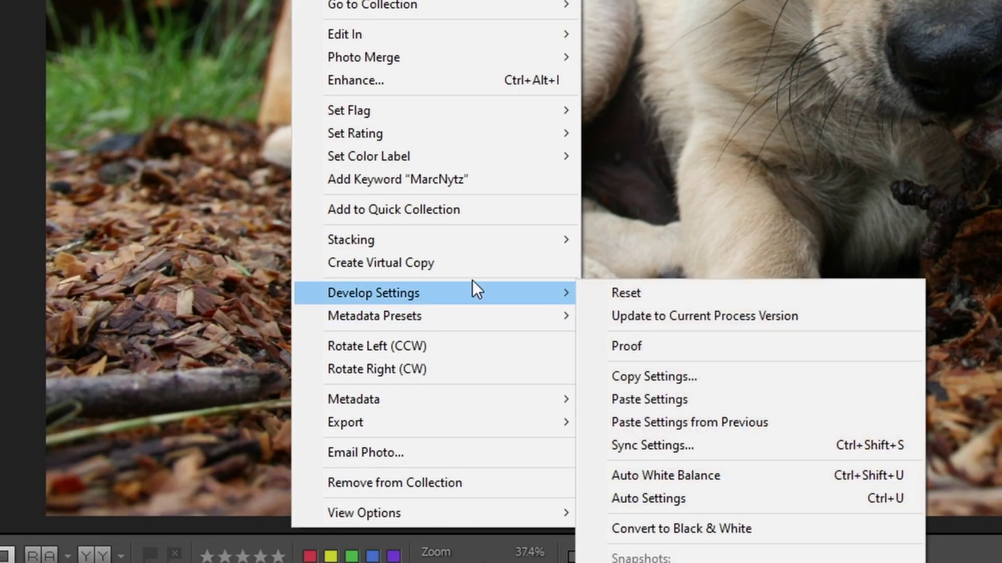
left_click(640, 395)
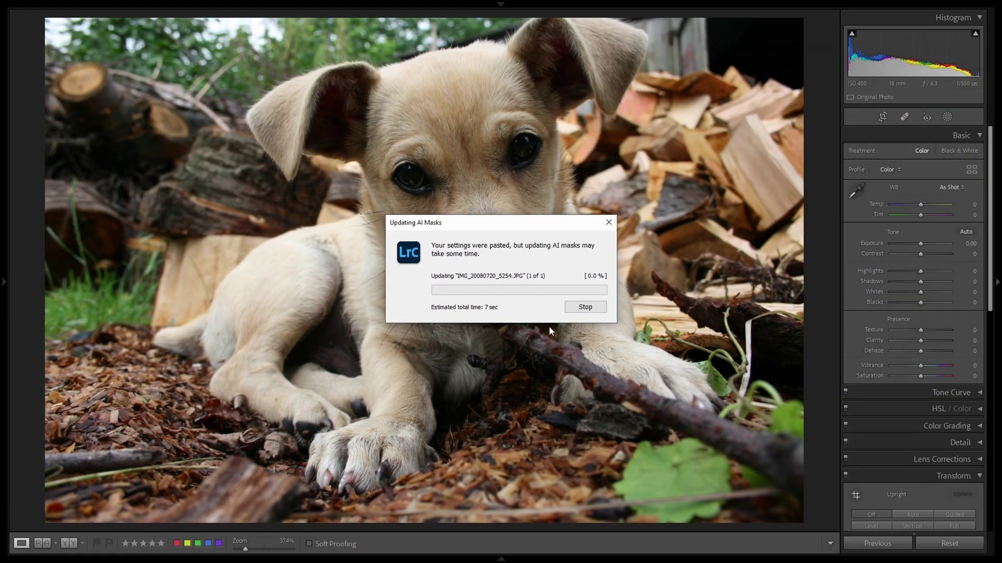
Select the pasted blur mask on the dog photo and set its Amount to 200.
left_click(946, 117)
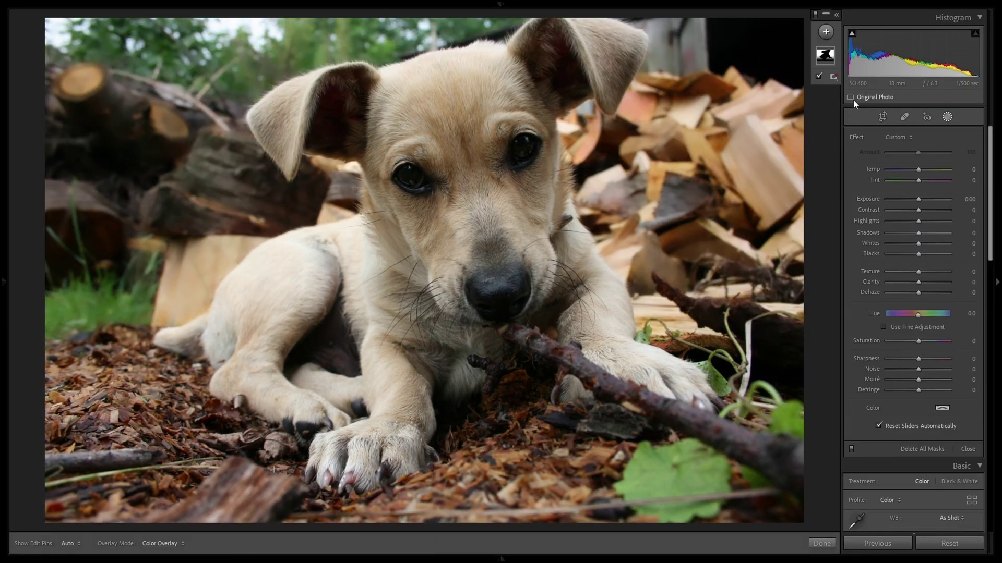
left_click(824, 55)
left_click_drag(925, 153, 995, 156)
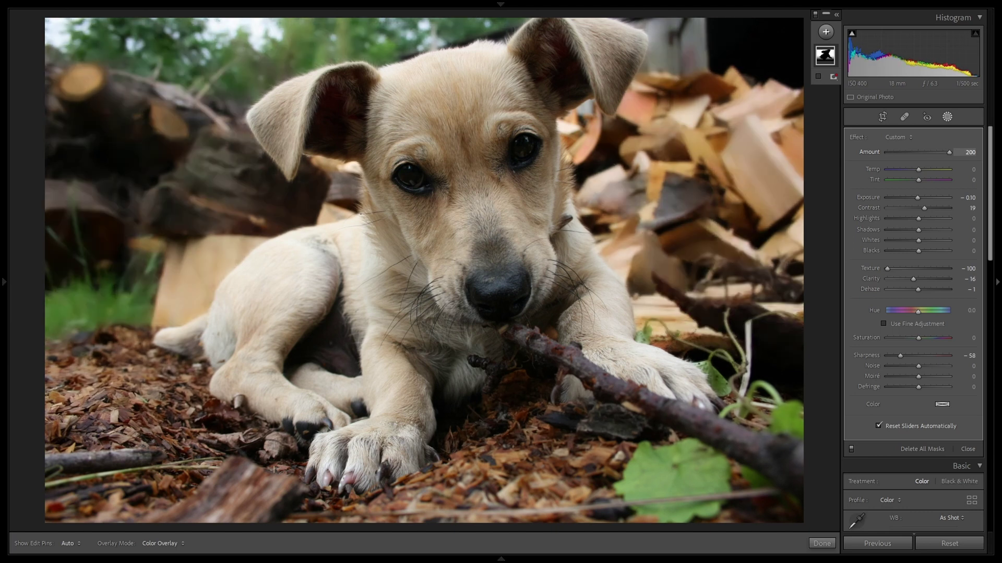
type("1200")
key("Return")
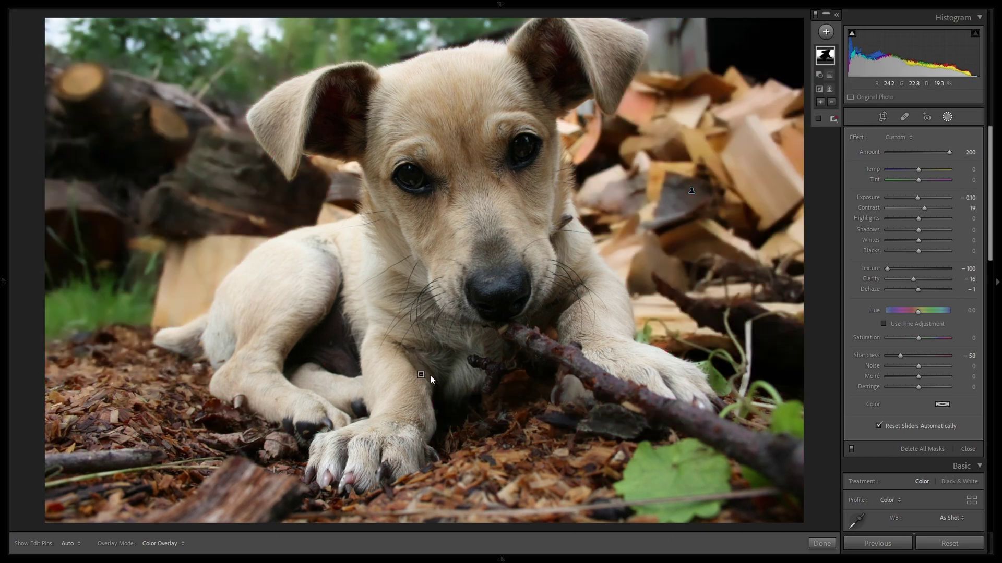
Move the dog photo's linear gradient lower and narrow it by lowering its top edge.
left_click(421, 374)
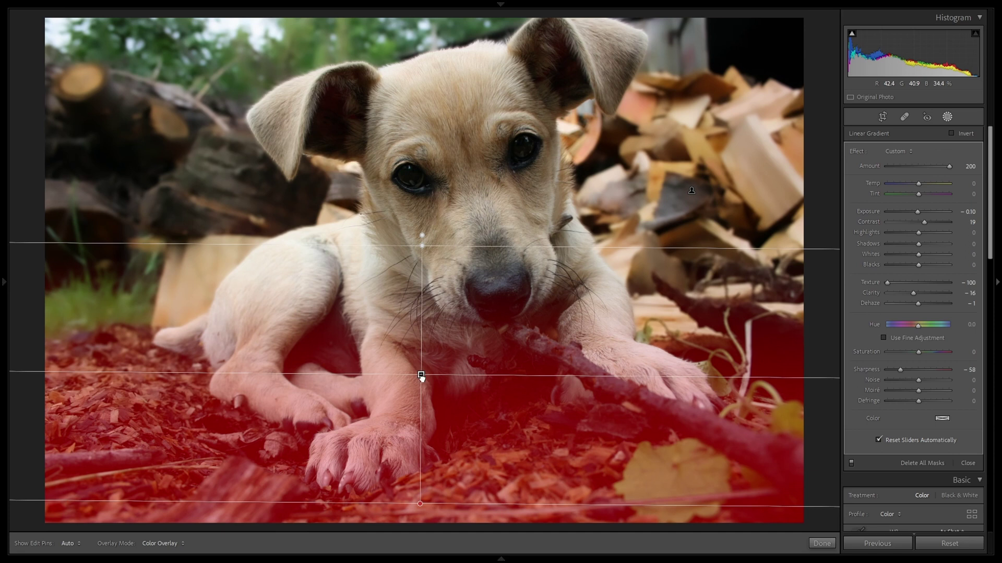
left_click_drag(422, 388, 422, 406)
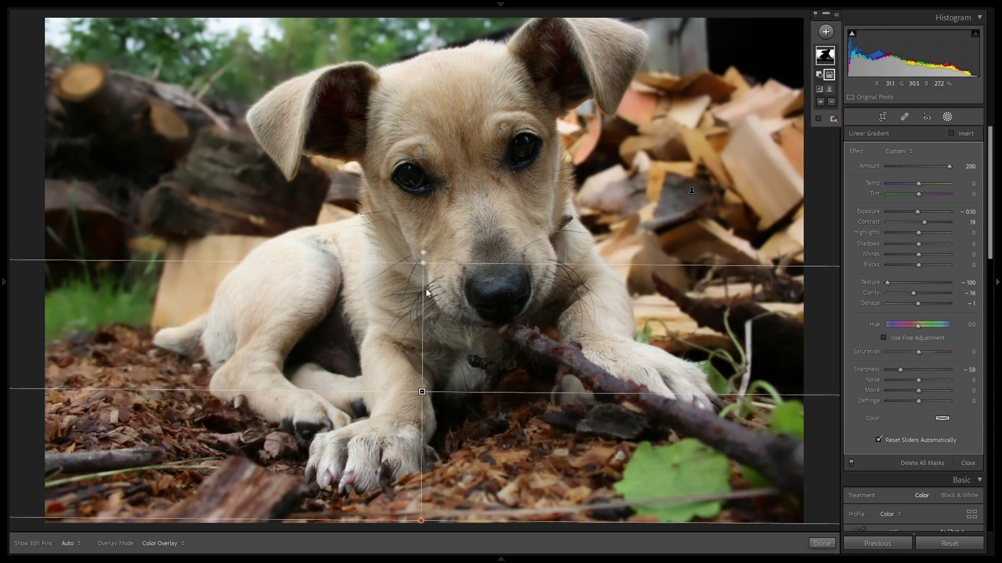
left_click_drag(419, 262, 426, 351)
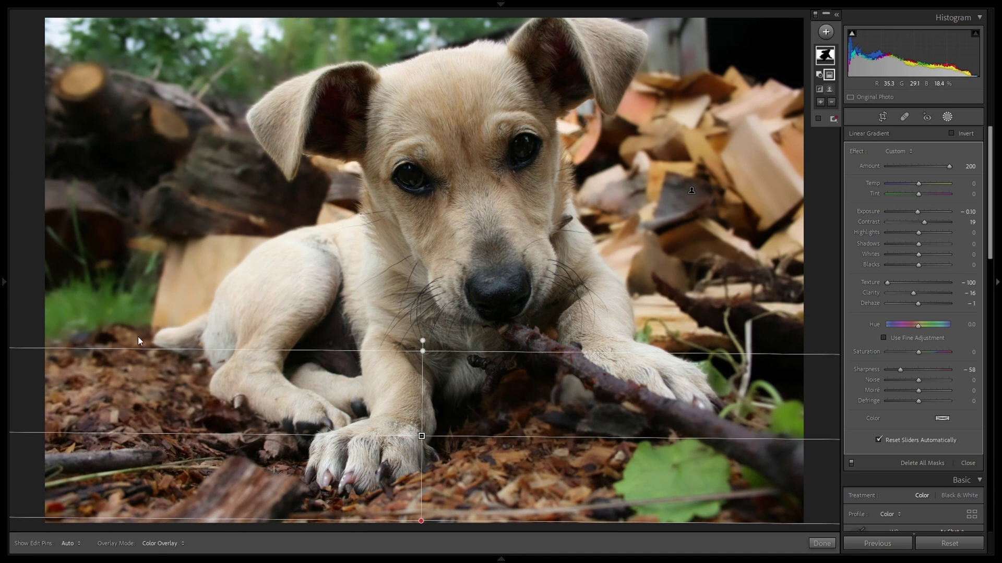
left_click(822, 544)
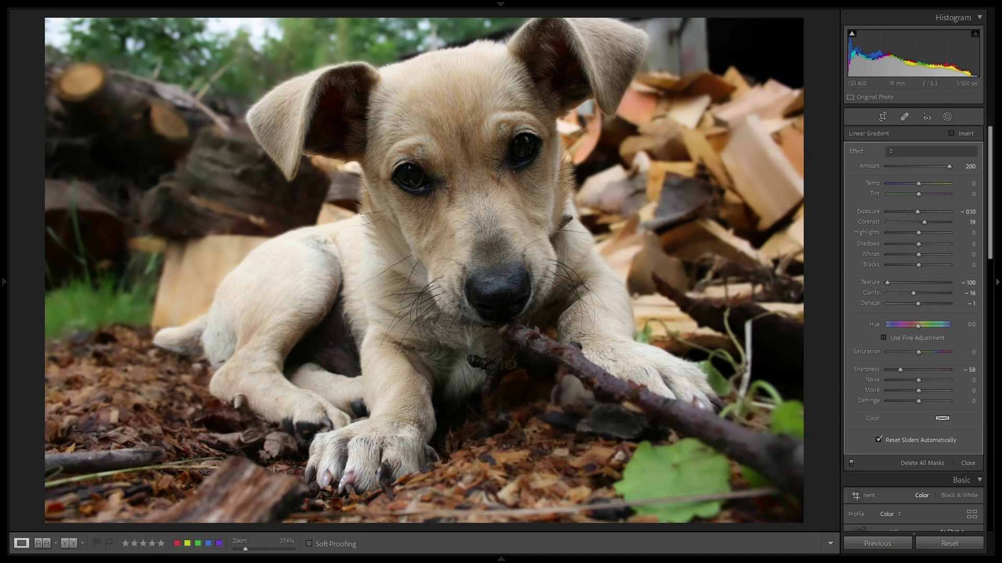
Try the dog photo's blur mask at Amount 55 and set its Sharpness to -90.
left_click(946, 117)
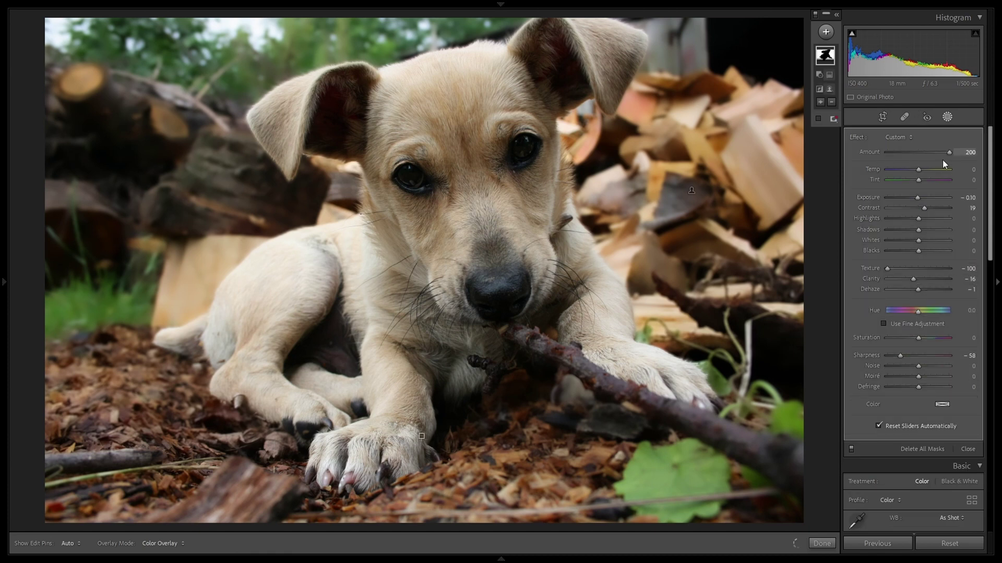
left_click_drag(947, 152, 978, 167)
left_click_drag(901, 355, 824, 352)
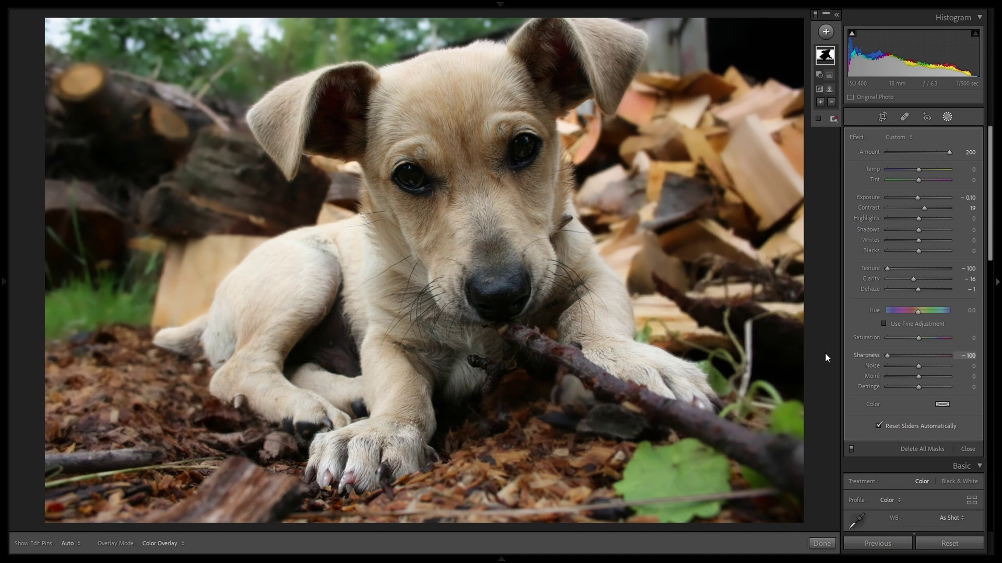
key("Up")
key("Up")
left_click(822, 543)
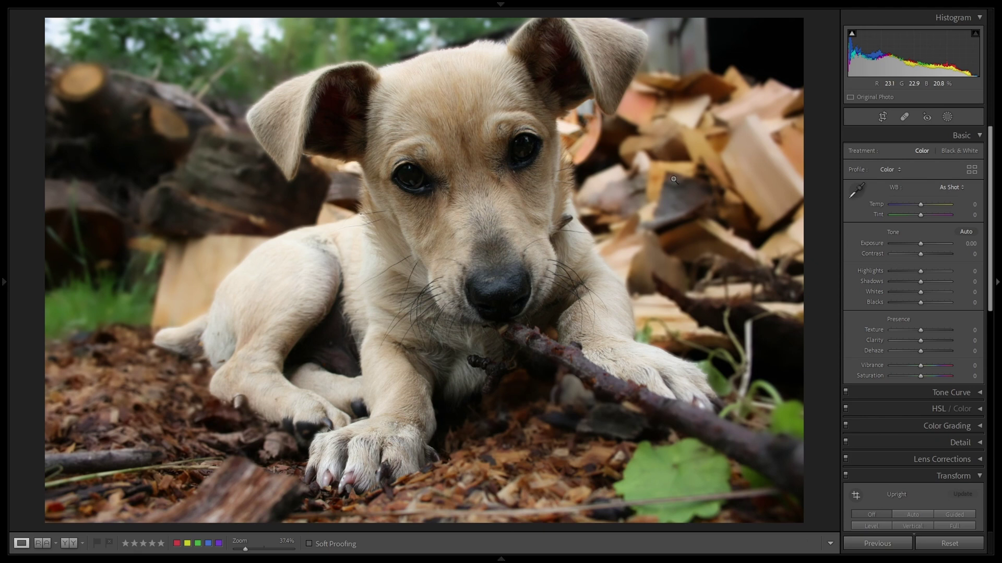
key("shift+w")
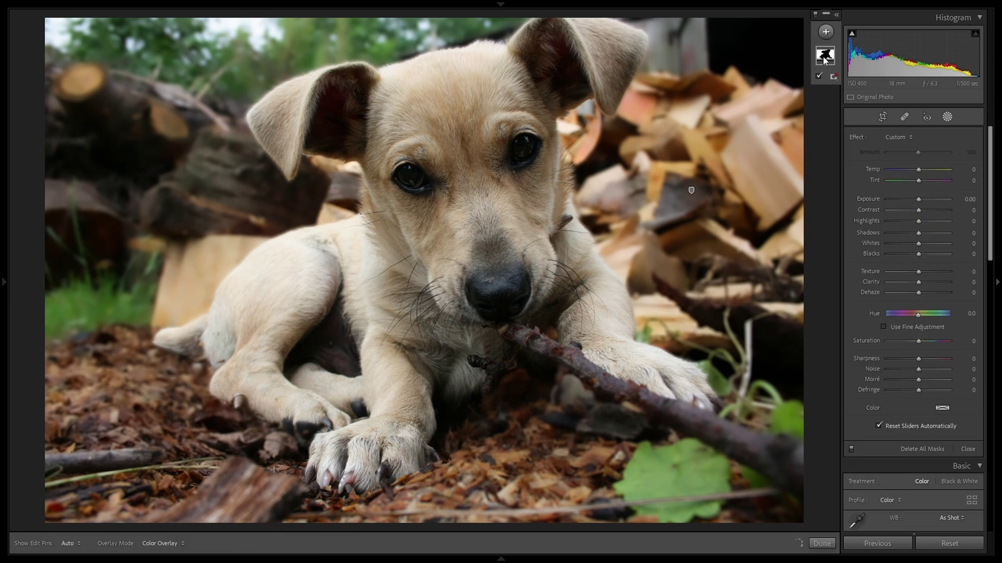
mouse_move(825, 60)
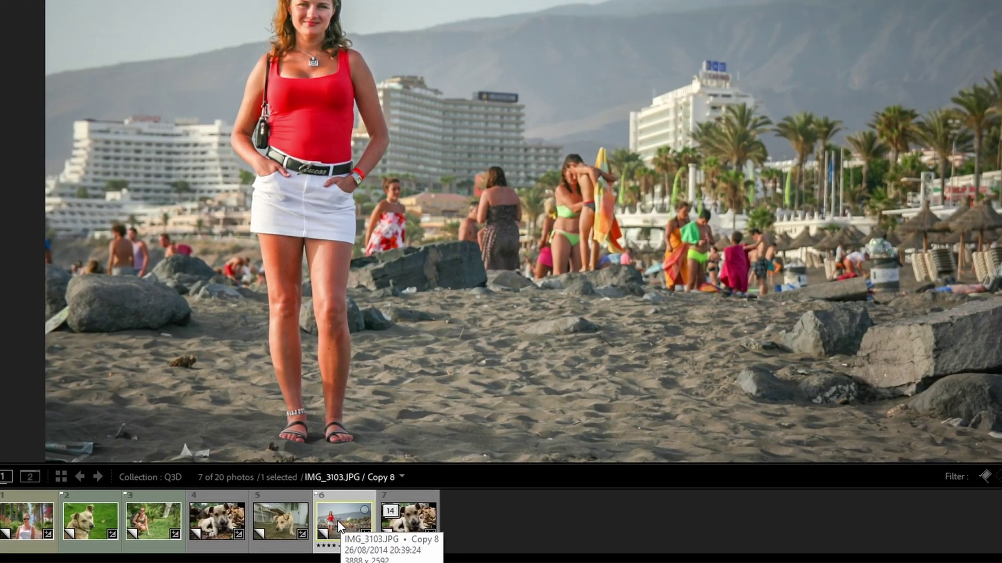
Paste the copied settings onto the beach portrait with Merge and check them at 100% zoom.
right_click(255, 527)
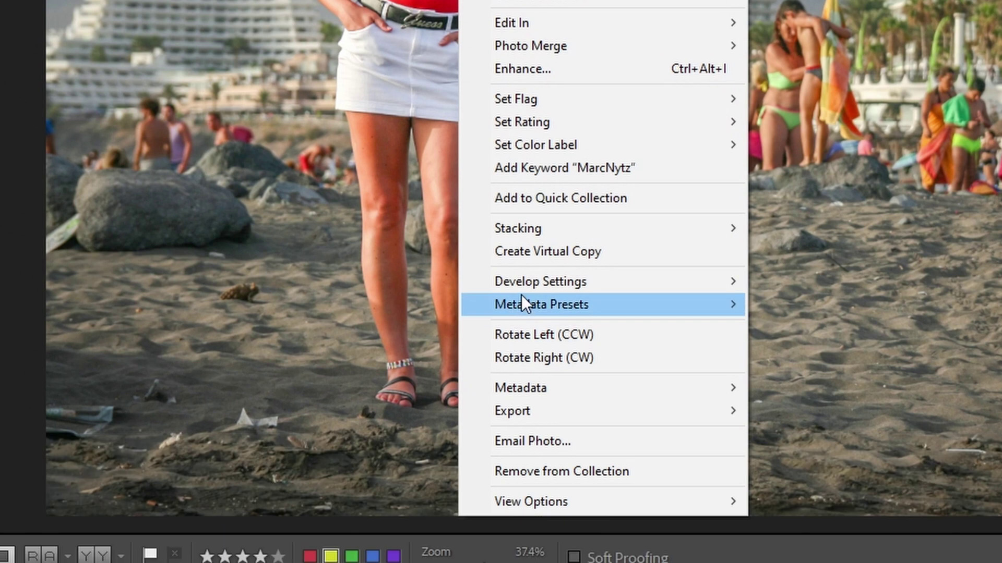
mouse_move(527, 283)
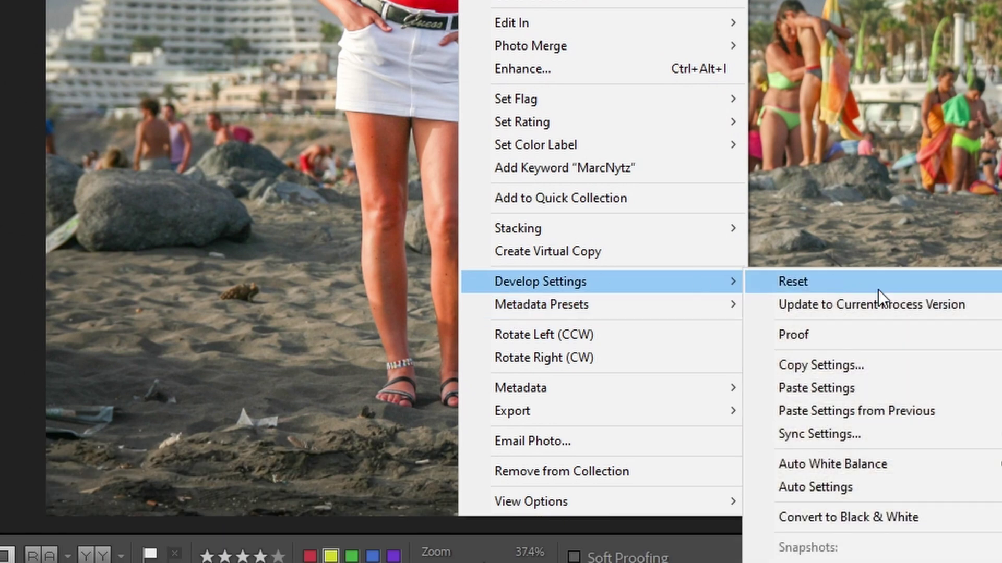
left_click(874, 387)
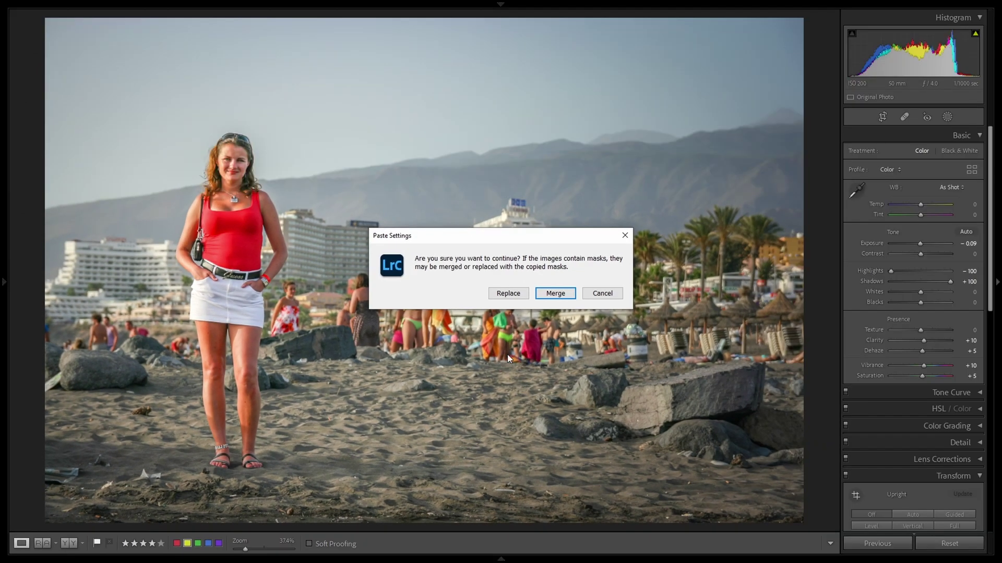
left_click(549, 294)
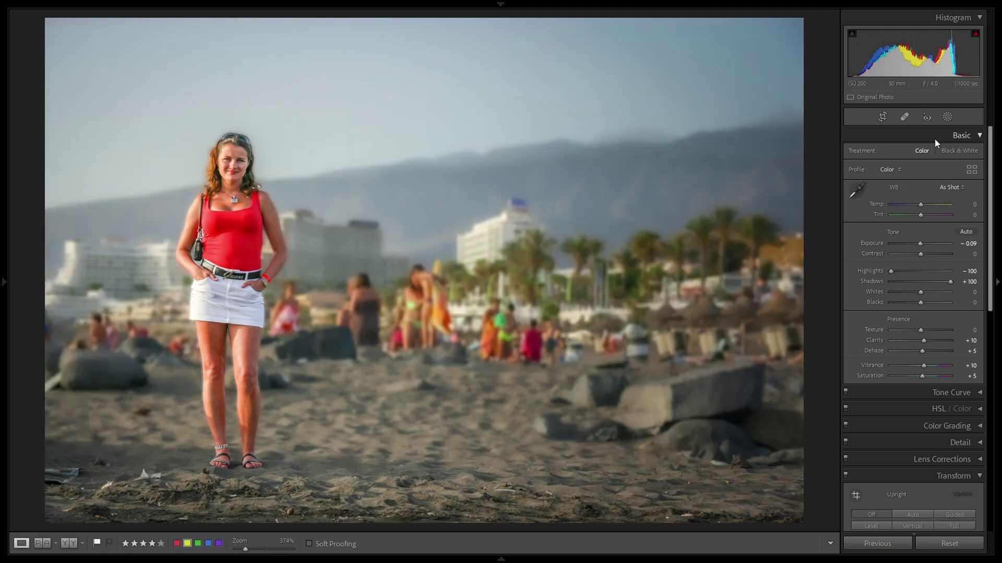
left_click(180, 238)
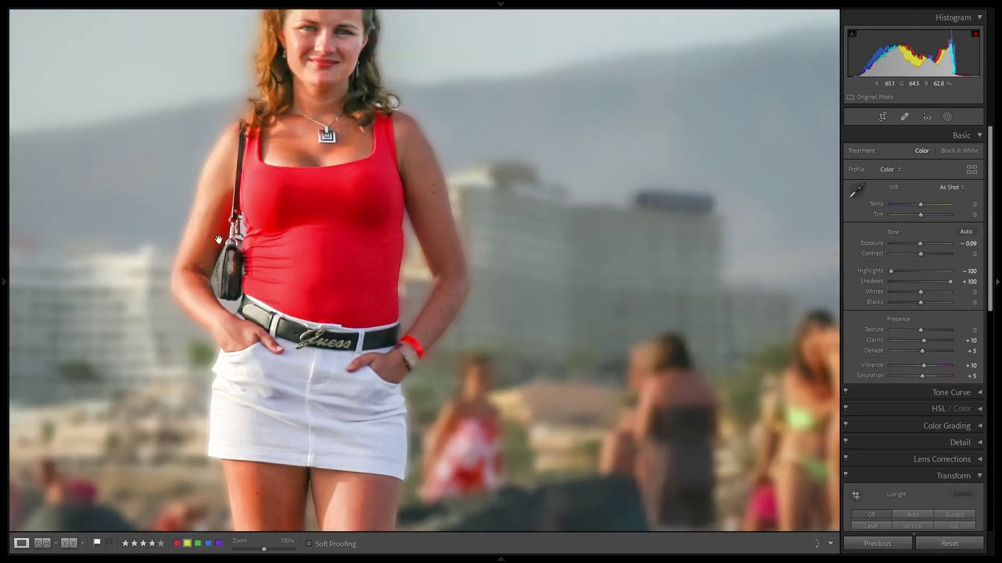
left_click(462, 312)
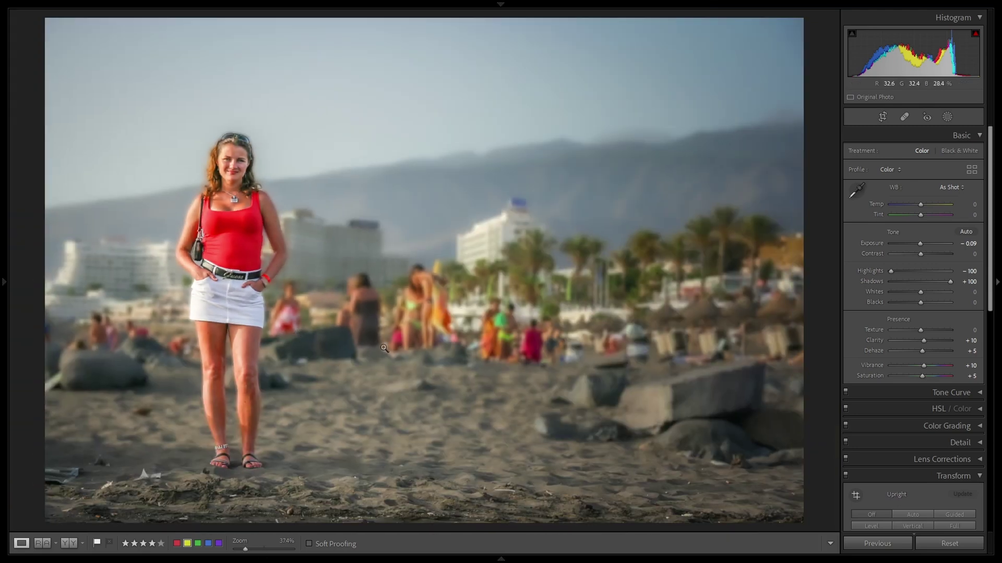
left_click(946, 118)
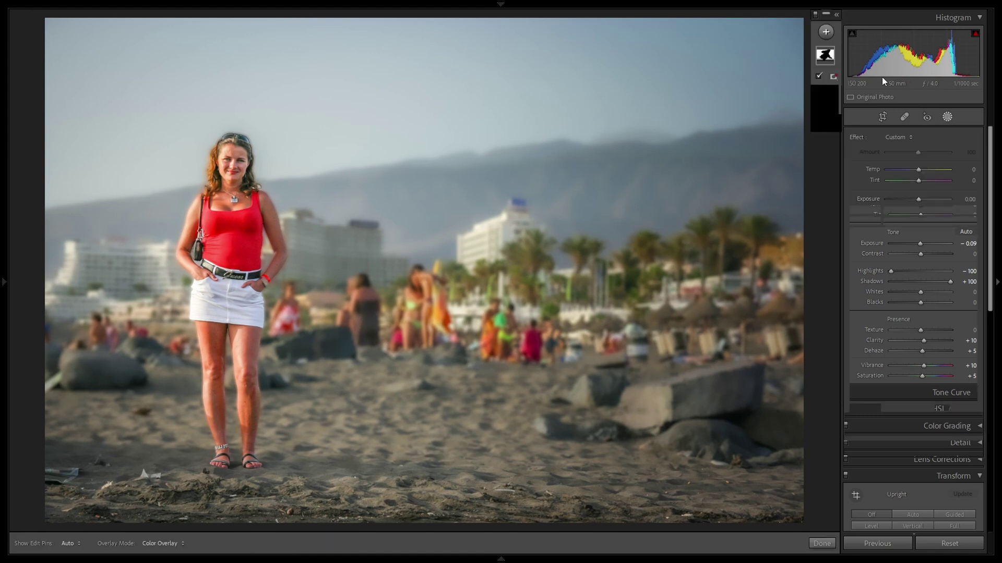
Move the beach portrait's pasted foreground gradient higher up the sand.
left_click(822, 61)
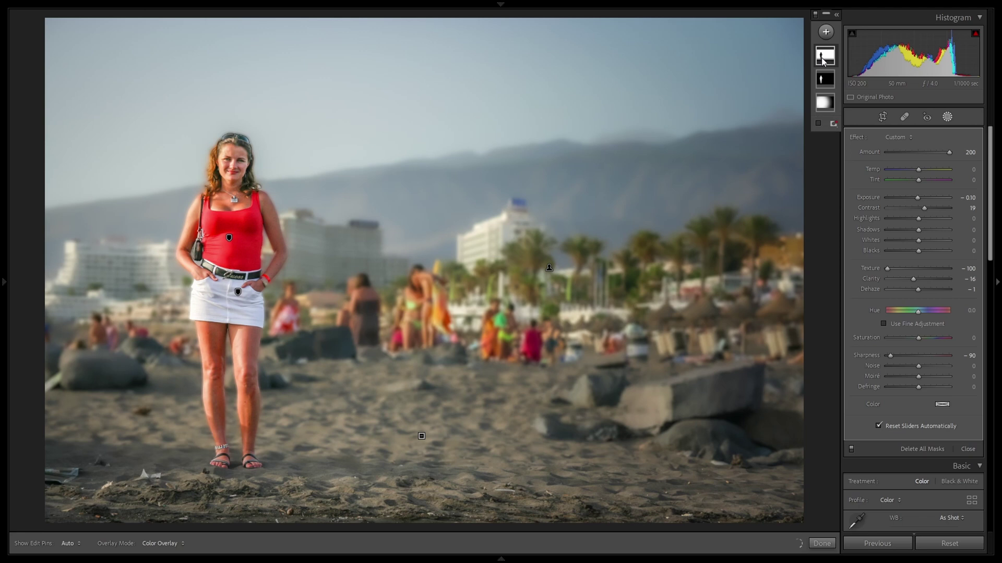
left_click(421, 436)
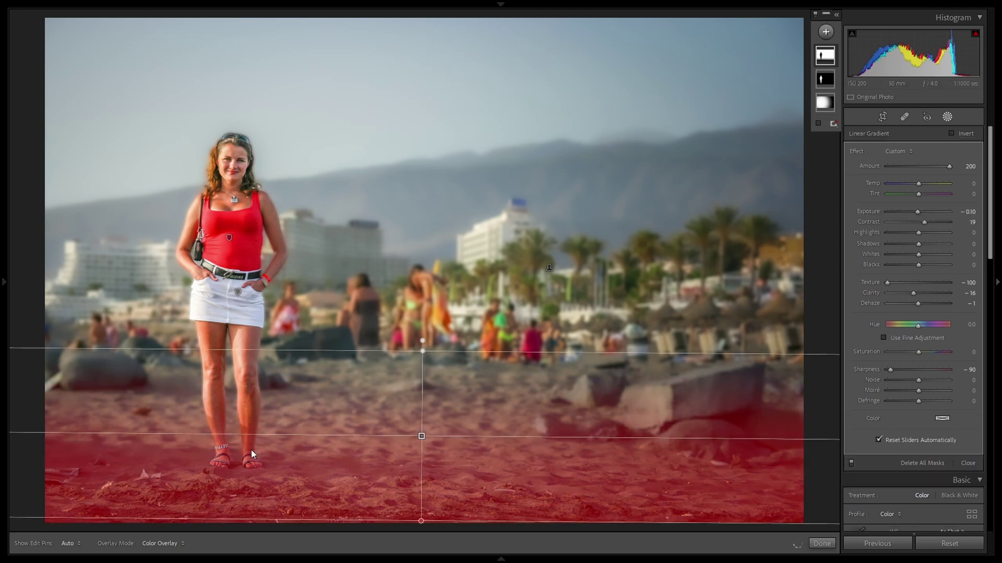
left_click_drag(422, 436, 419, 381)
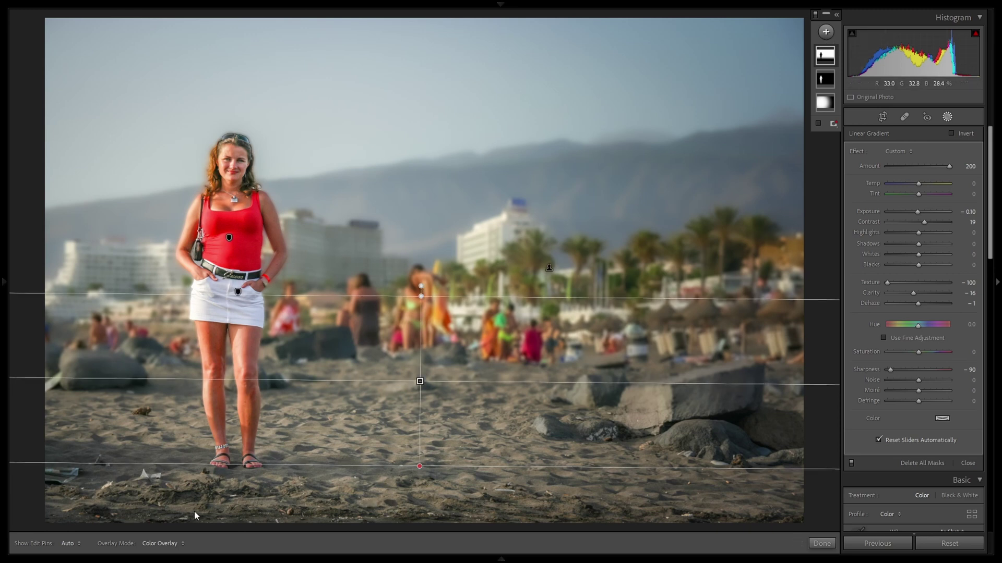
Add a new linear gradient along the bottom sand to the mask and finish mask editing.
left_click(829, 63)
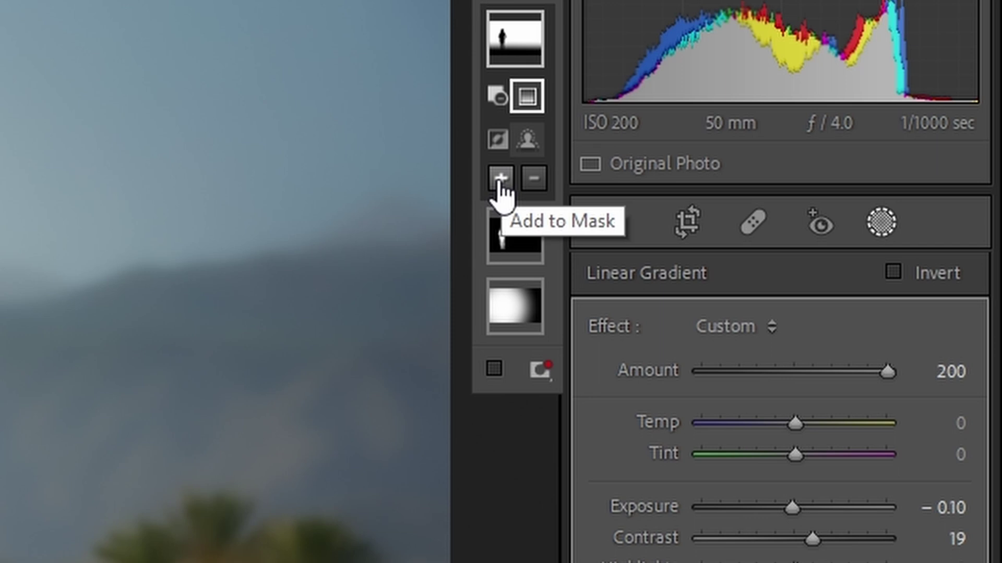
left_click(499, 180)
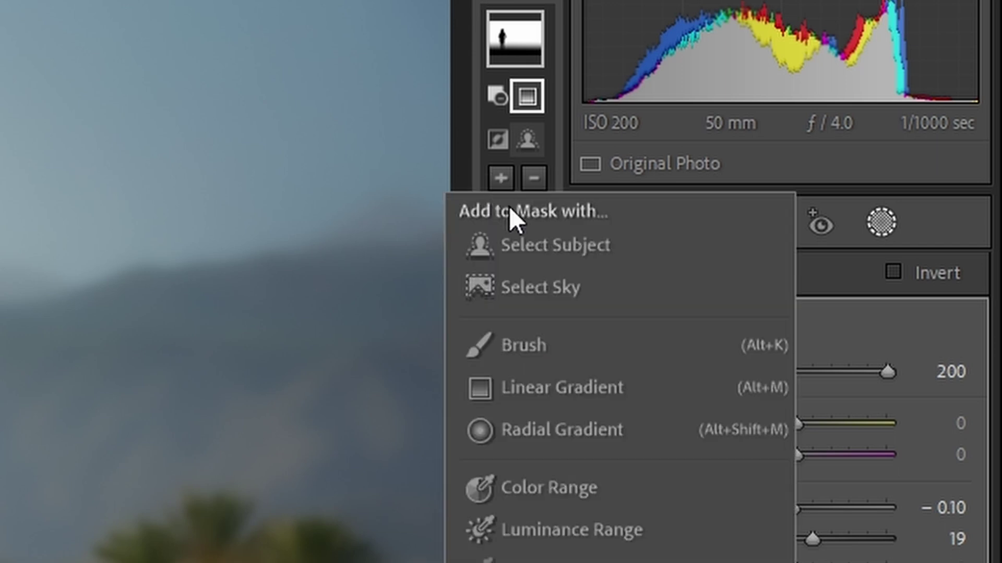
left_click(560, 392)
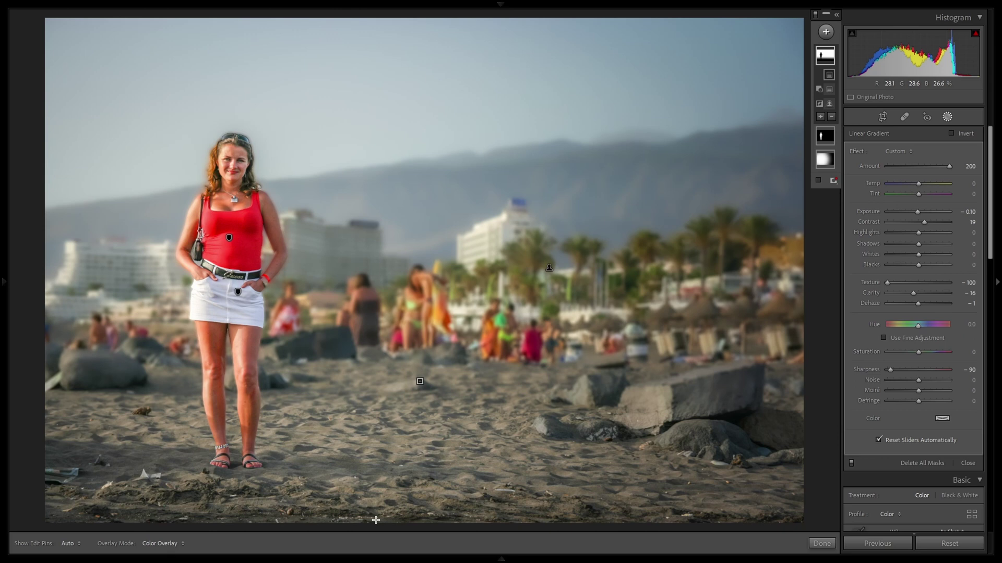
left_click_drag(376, 520, 375, 461)
mouse_move(378, 493)
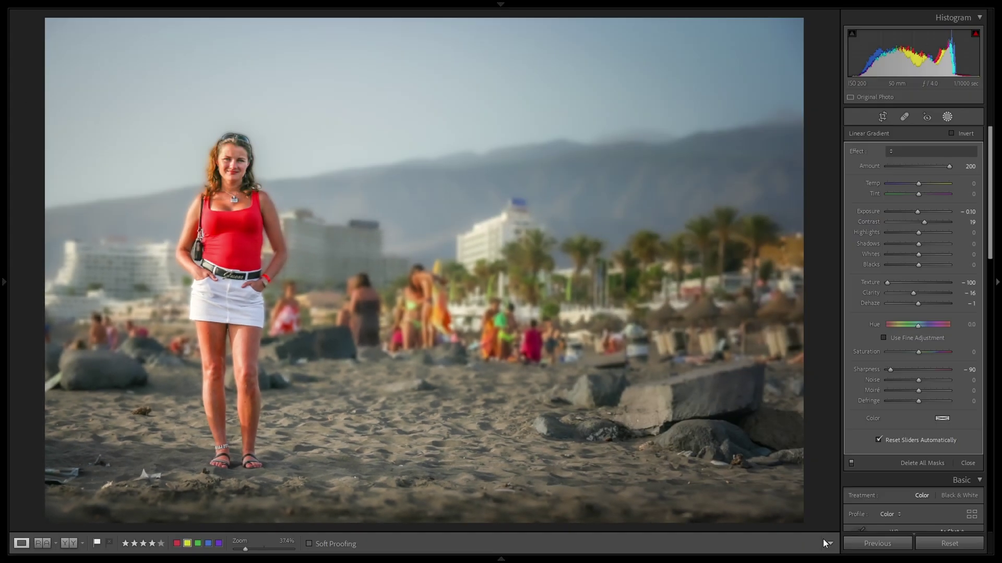
key("m")
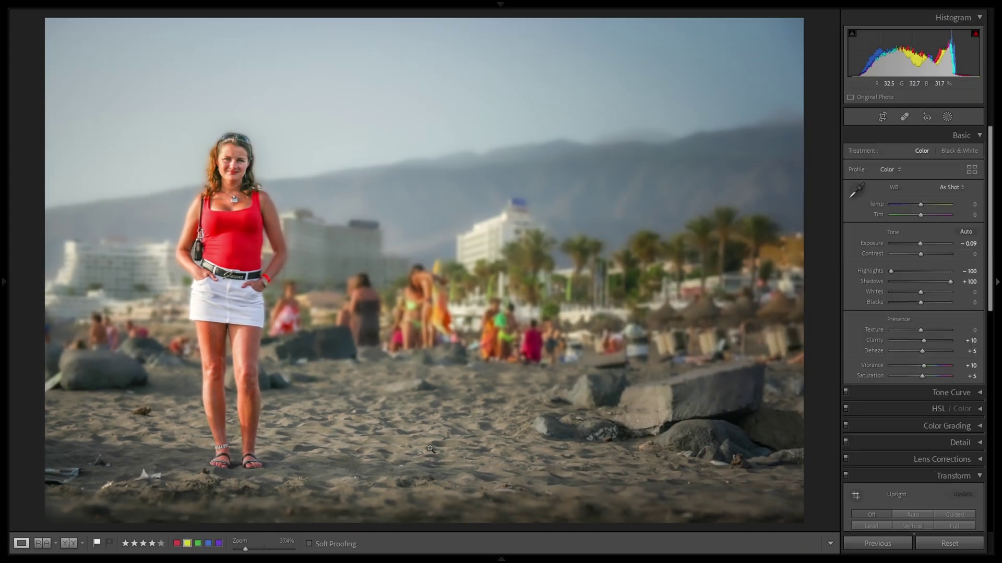
Compare the beach photo with and without the background blur, ending at full Amount 200.
left_click(947, 116)
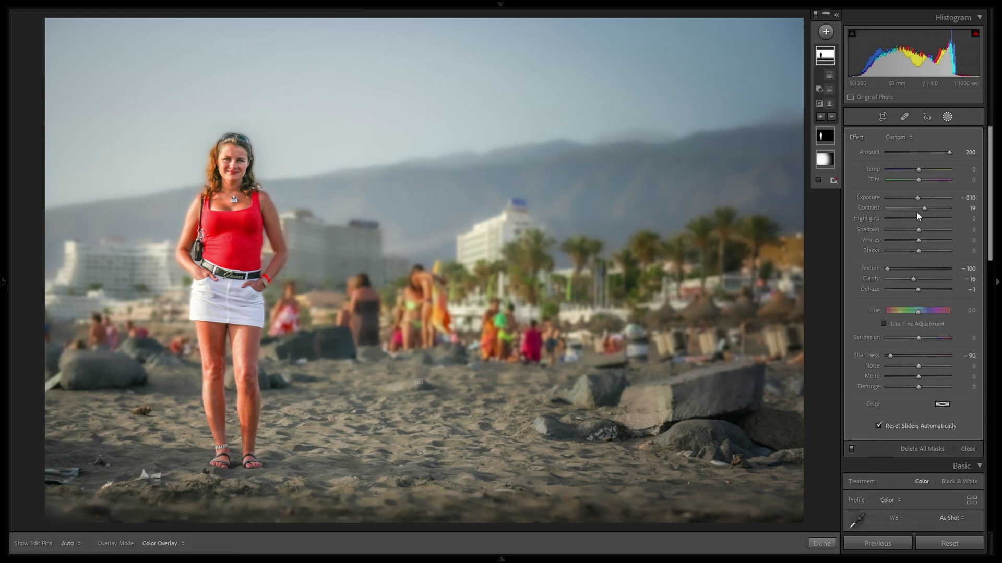
left_click_drag(950, 152, 806, 154)
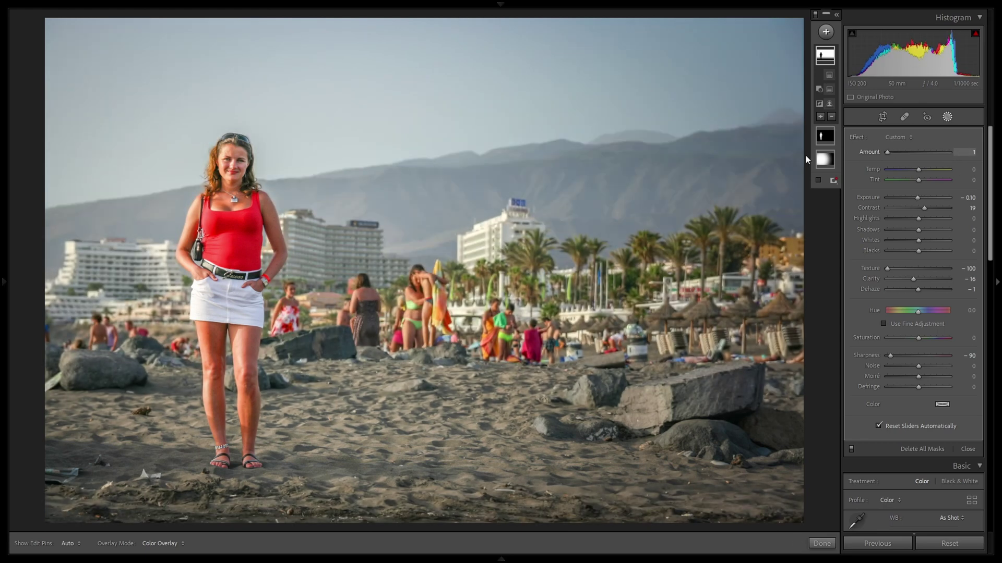
key("ctrl+z")
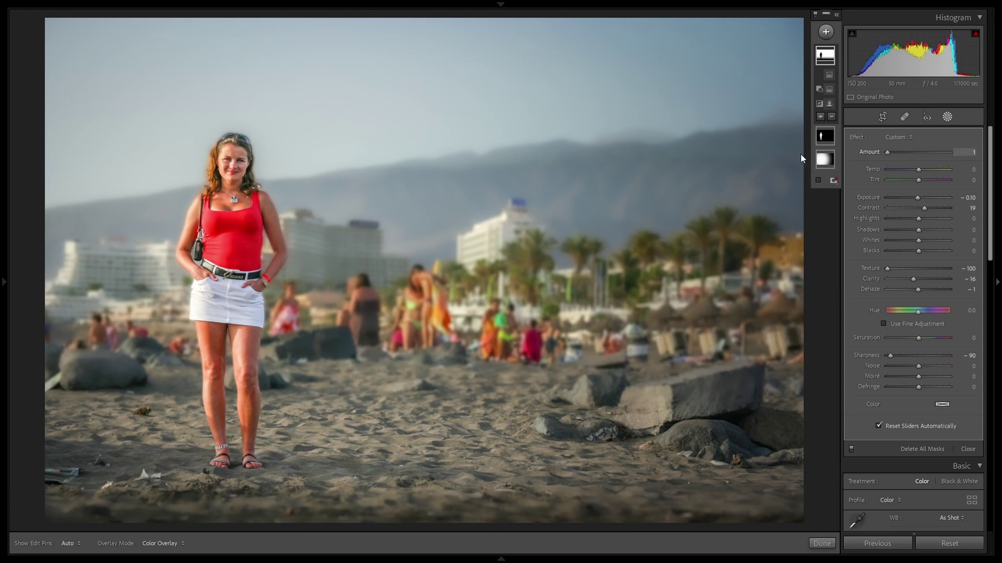
key("backslash")
key("backslash")
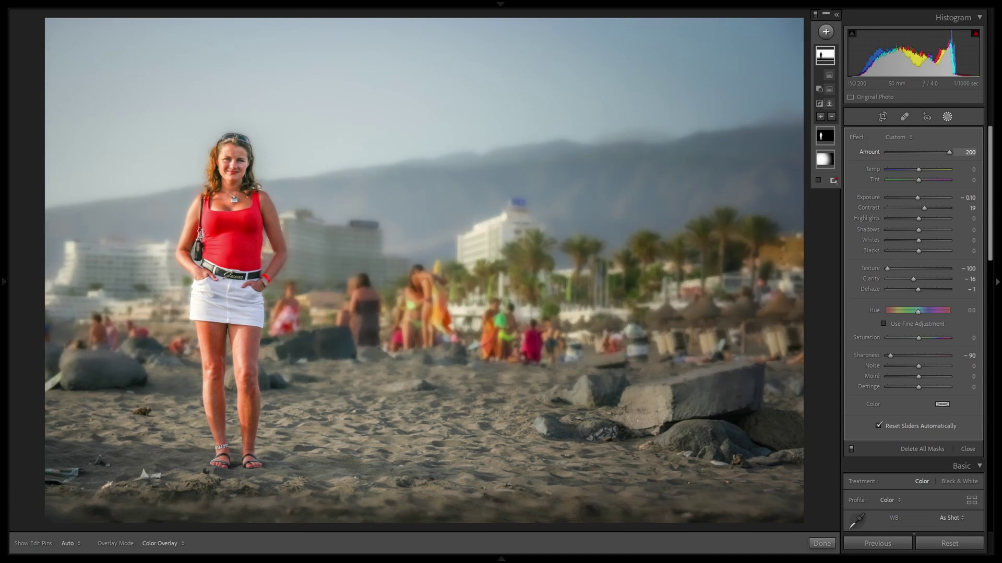
left_click_drag(881, 152, 776, 156)
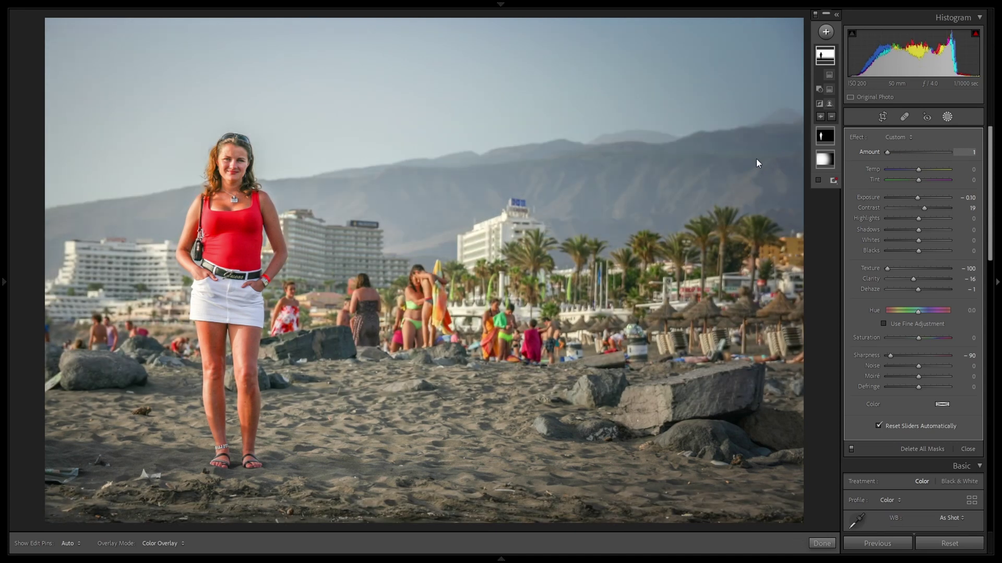
type("200")
key("Return")
left_click_drag(887, 152, 954, 152)
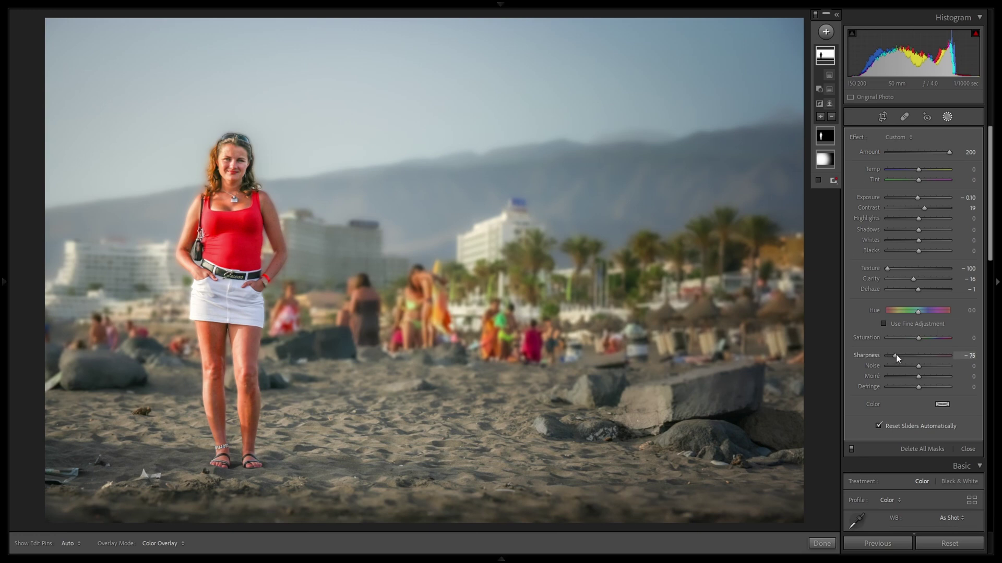
Ease the mask's Sharpness to −21 and lower the blur Amount to 146.
left_click_drag(897, 355, 912, 354)
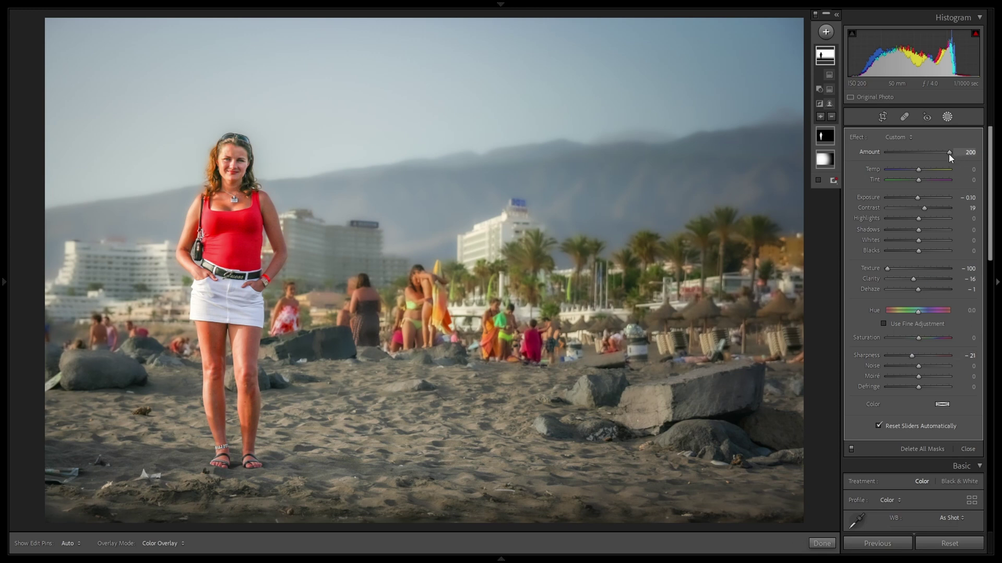
left_click_drag(947, 155, 923, 155)
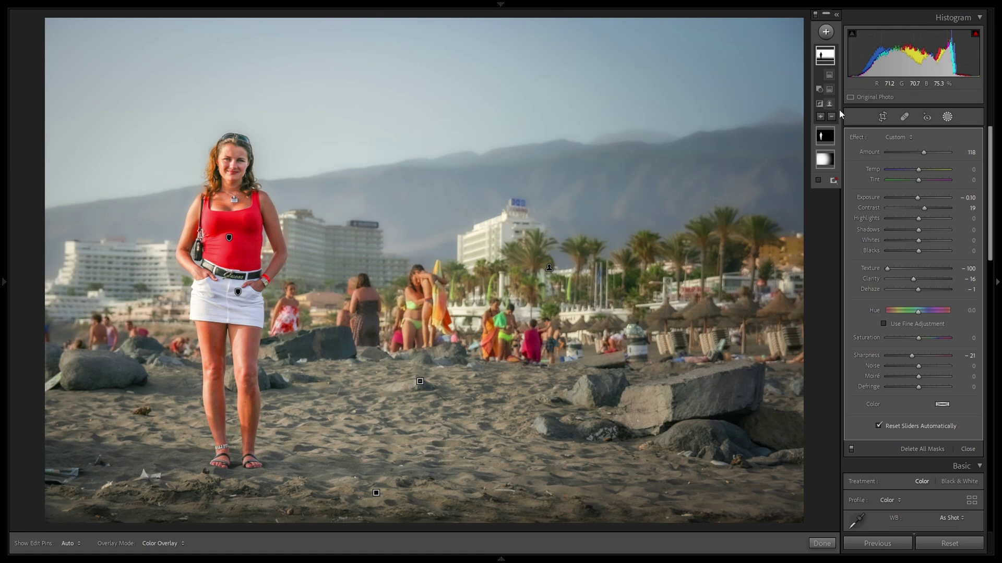
left_click_drag(924, 152, 840, 154)
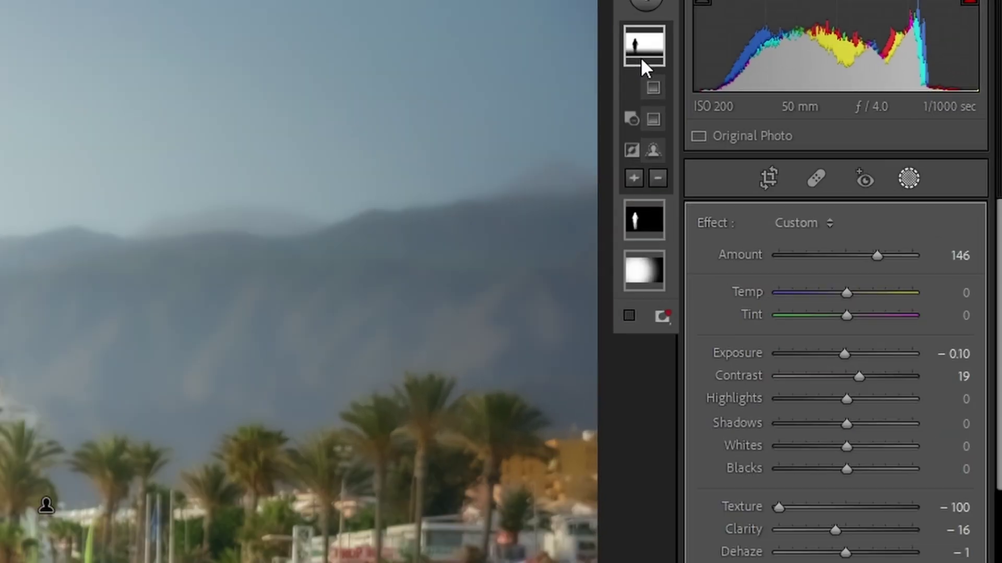
Rename the Blurry2 mask to 'Blurred'.
right_click(642, 59)
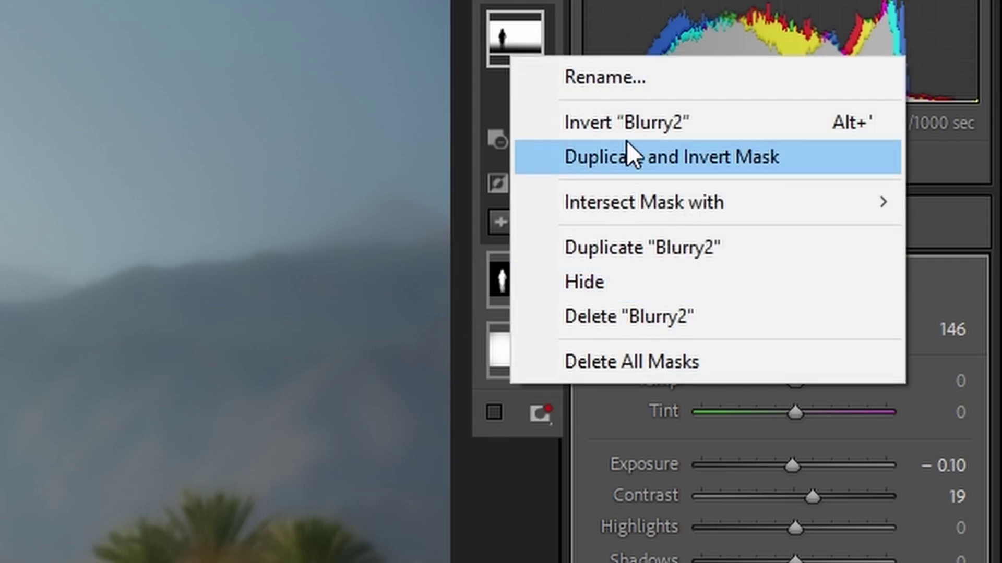
left_click(604, 77)
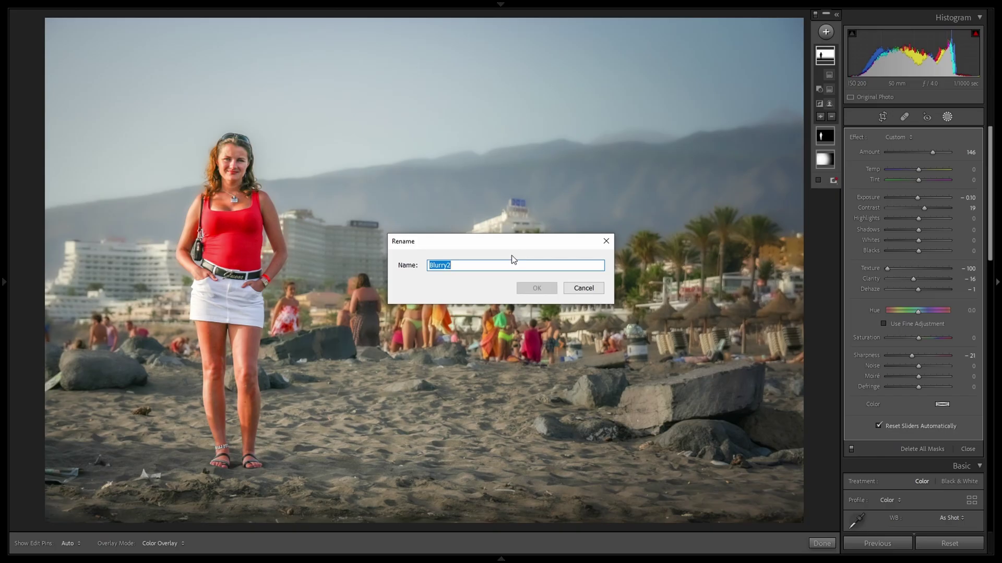
type("Blurred")
key("Return")
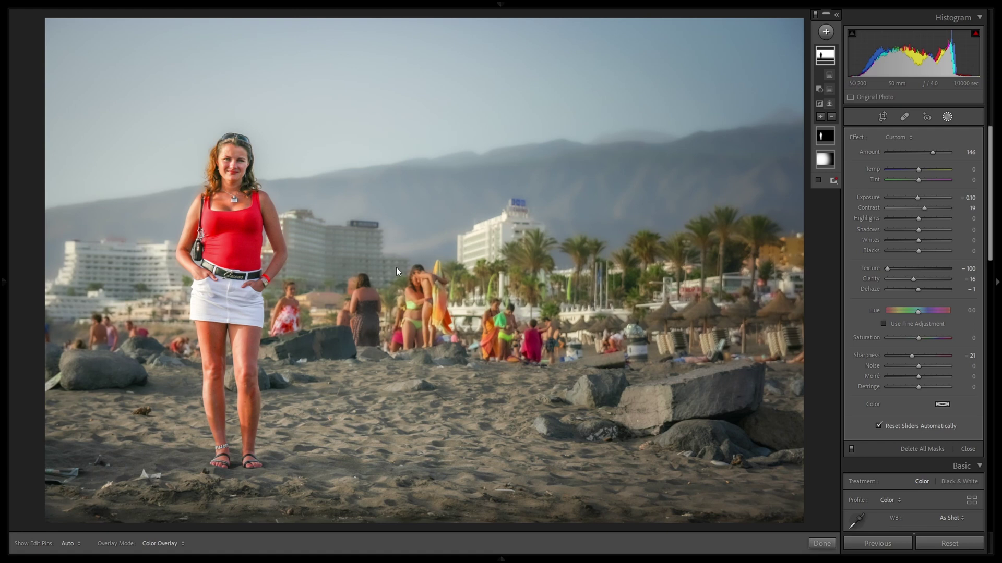
Save the mask as a new develop preset named 'Blurry3' in the Tutorial group.
mouse_move(4, 284)
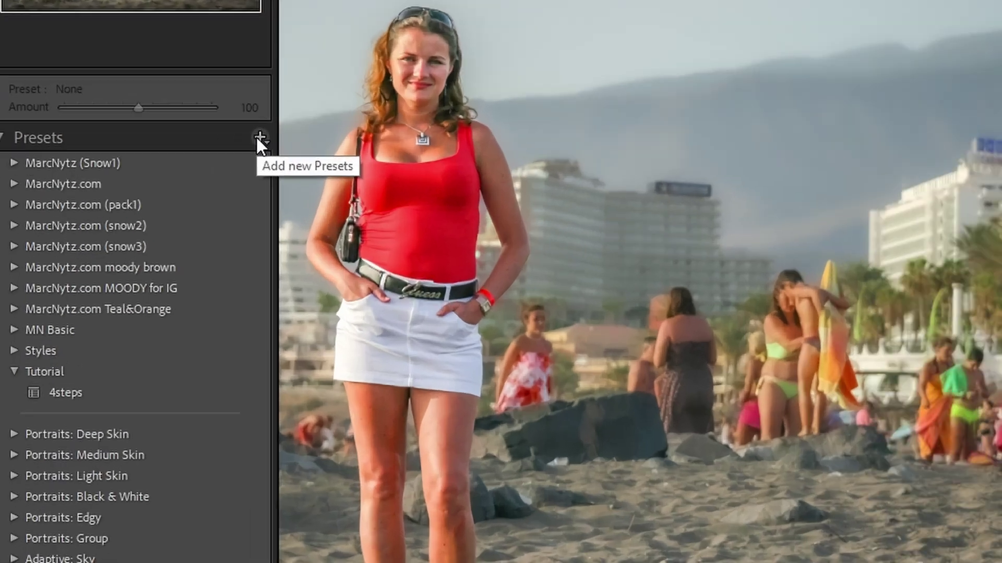
left_click(153, 199)
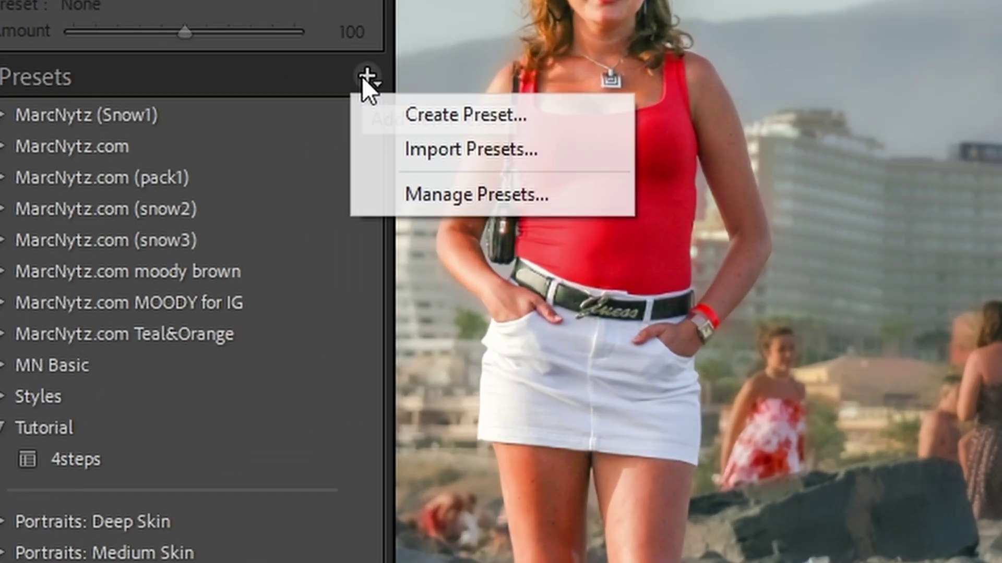
left_click(399, 114)
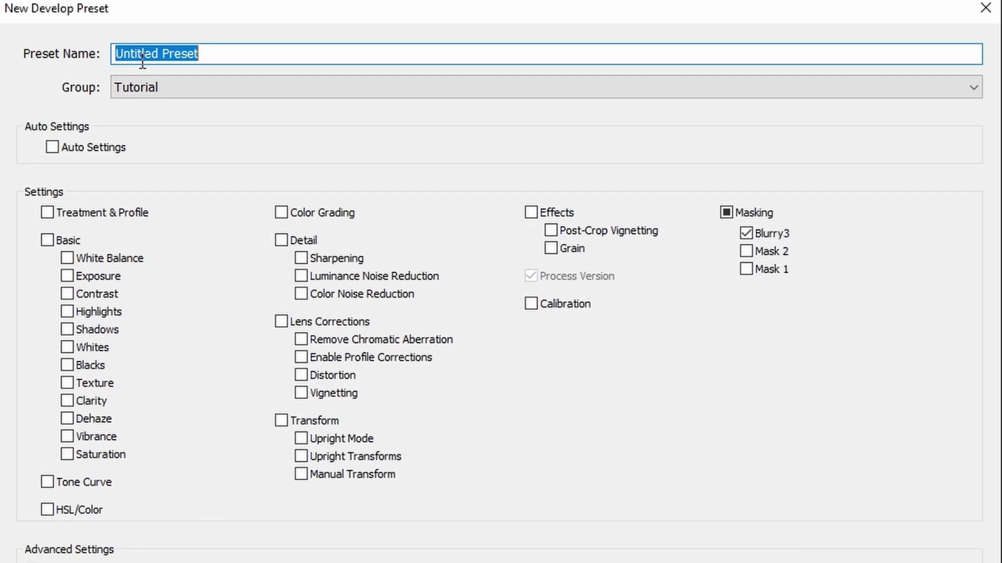
type("Blu")
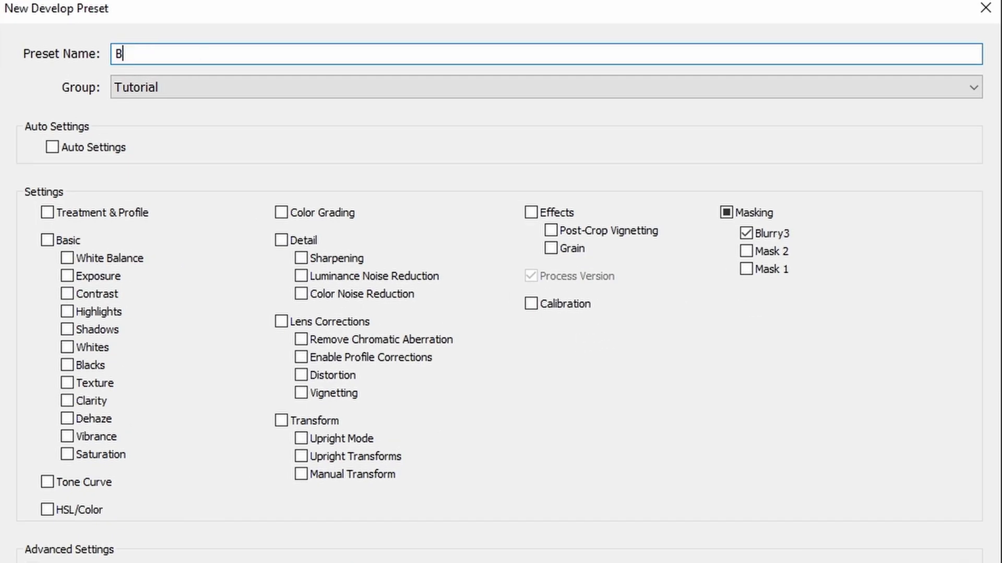
type("rry3")
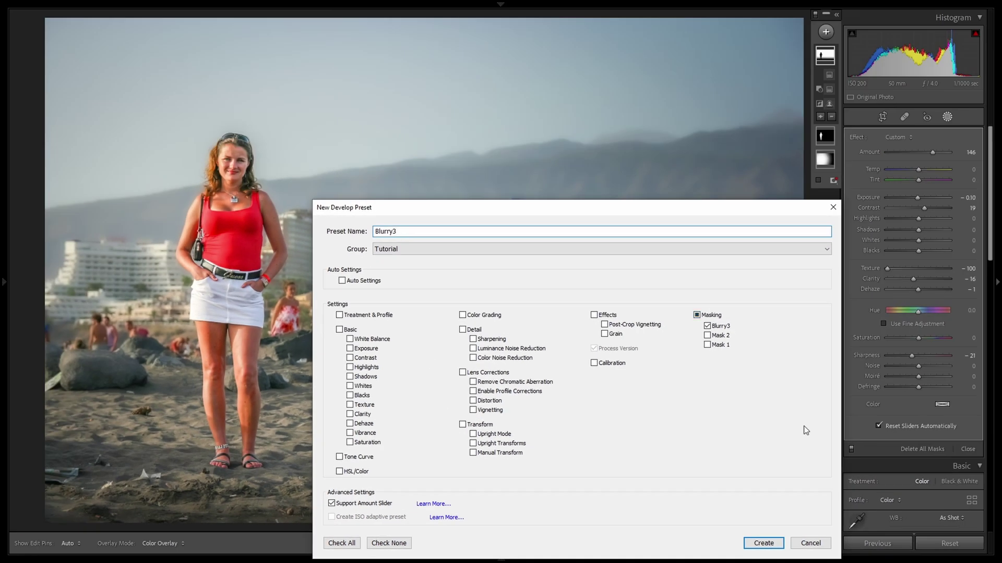
left_click(765, 544)
mouse_move(4, 284)
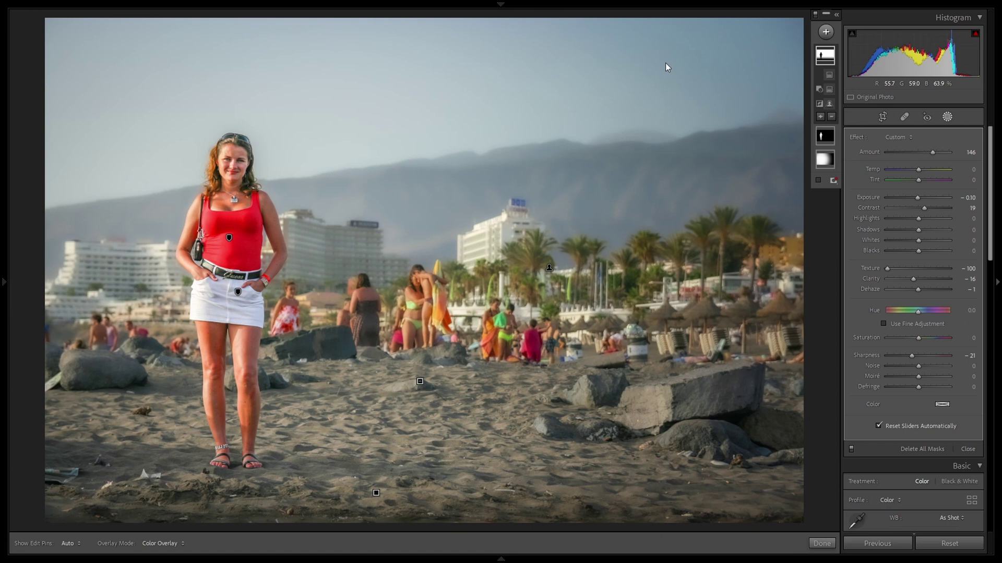
Exit masking and return to the Basic adjustments panel with Shift+W.
key("shift+w")
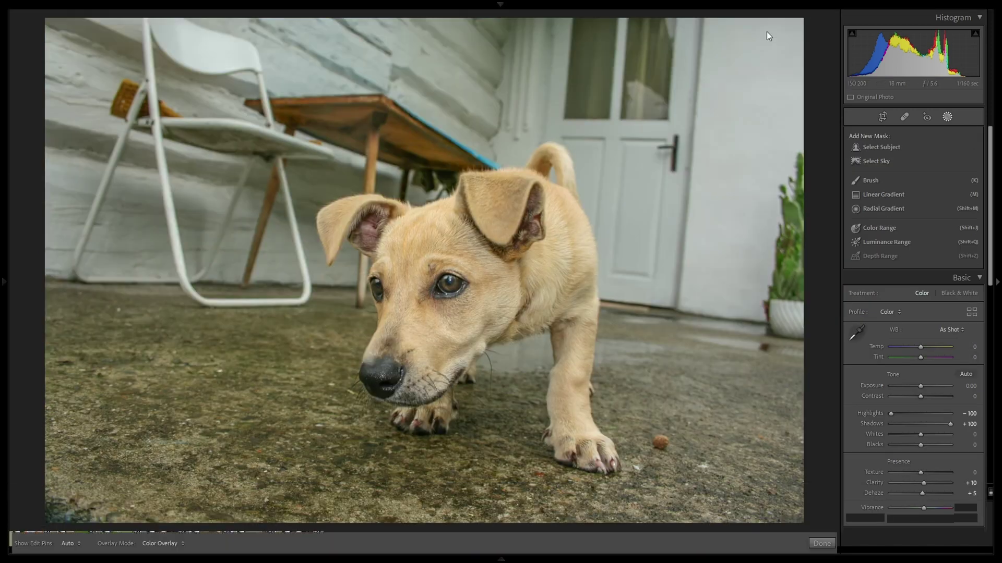
Apply the Blurry3 preset to the dog photo and test a lower mask Amount.
mouse_move(2, 290)
left_click(58, 337)
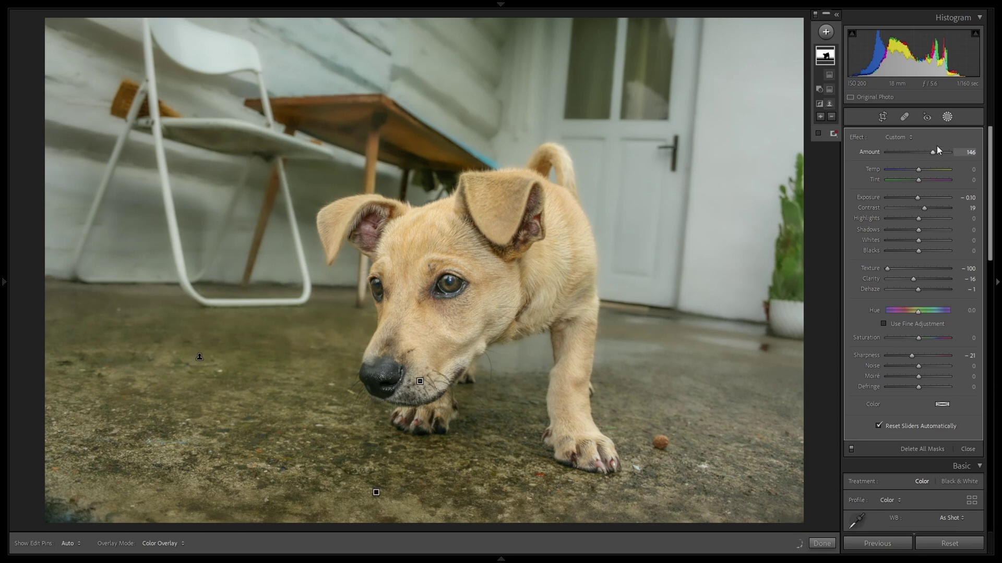
left_click_drag(930, 151, 803, 148)
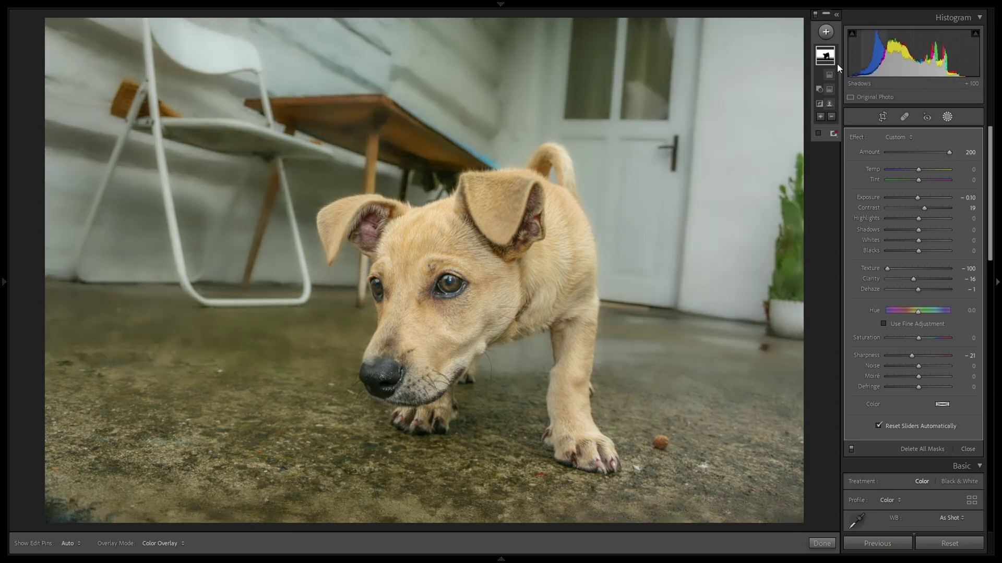
Draw a linear gradient mask, reposition it, then draw another across the bottom floor.
key("m")
left_click_drag(420, 466, 422, 258)
mouse_move(421, 359)
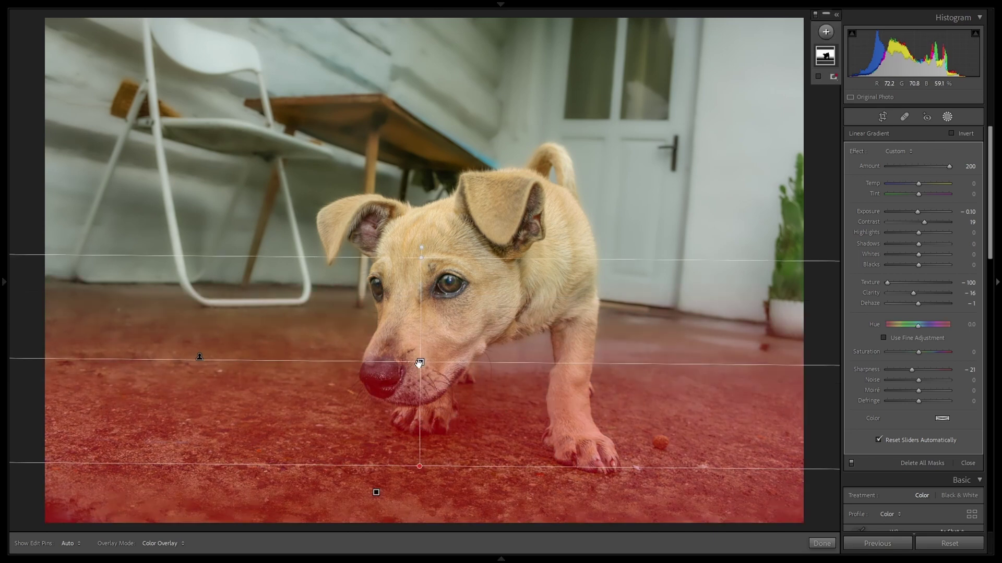
left_click_drag(420, 356, 419, 327)
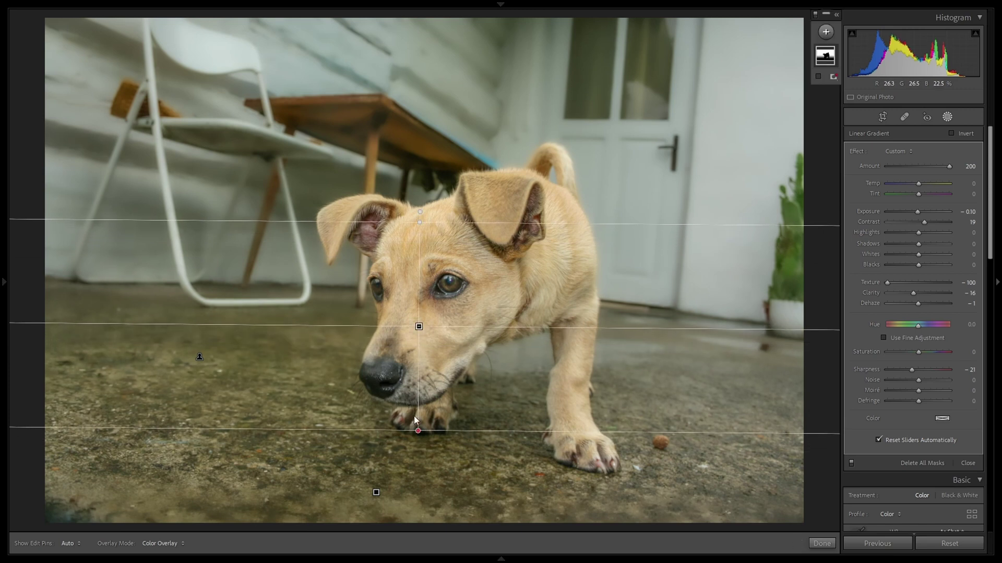
left_click_drag(420, 222, 420, 216)
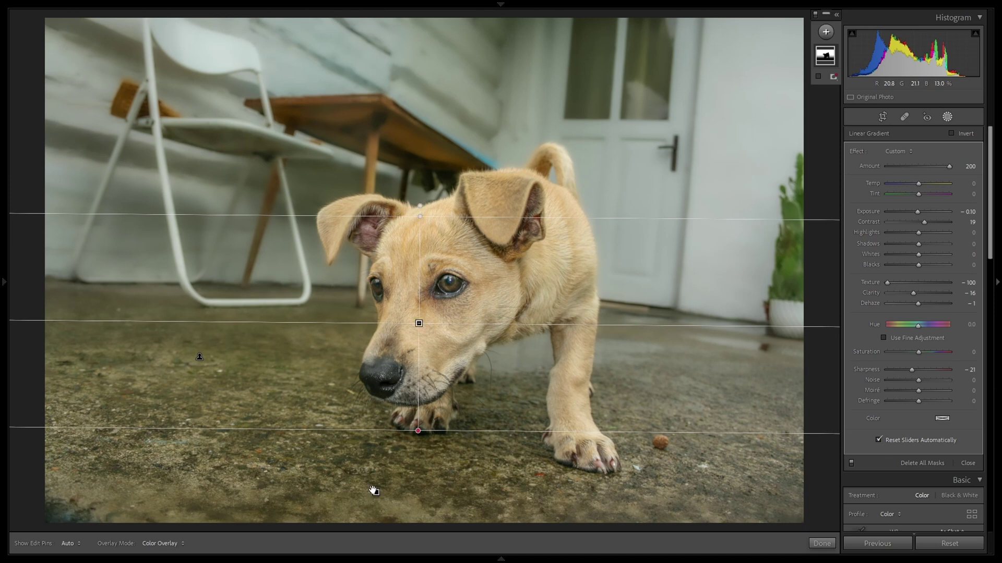
left_click_drag(376, 523, 378, 461)
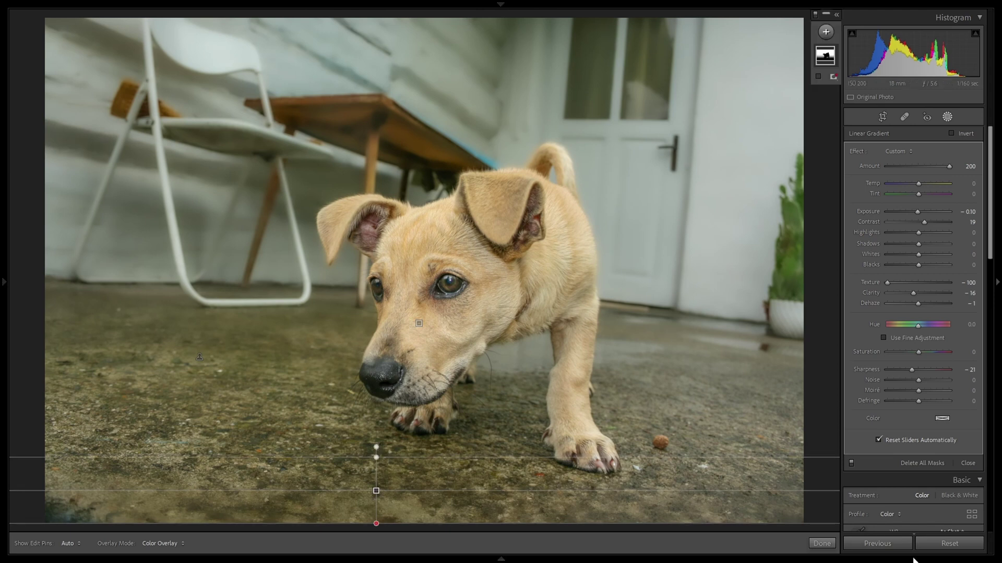
Set the dog photo's gradient mask to Sharpness −65 and Amount 200.
left_click(821, 543)
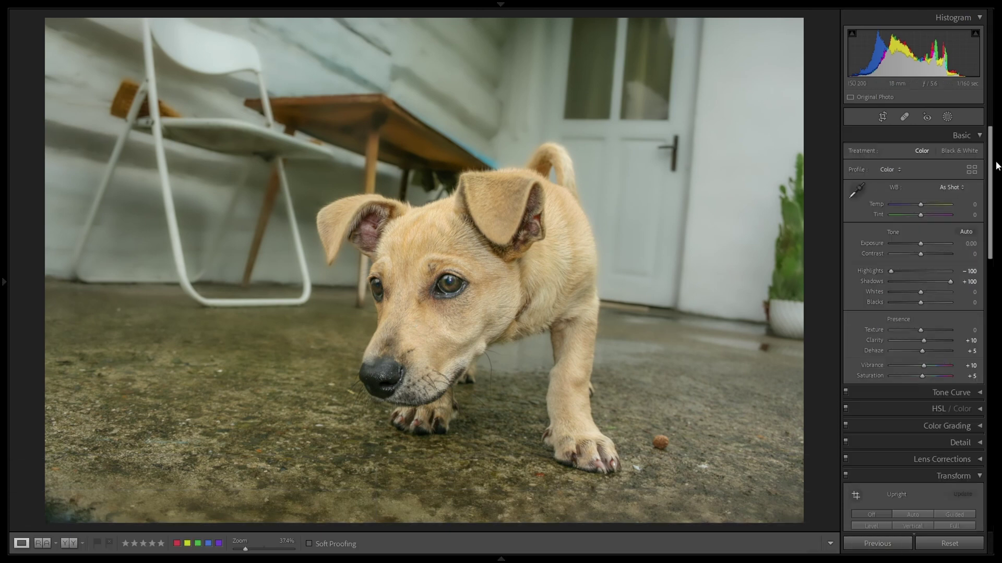
left_click(948, 117)
left_click(826, 57)
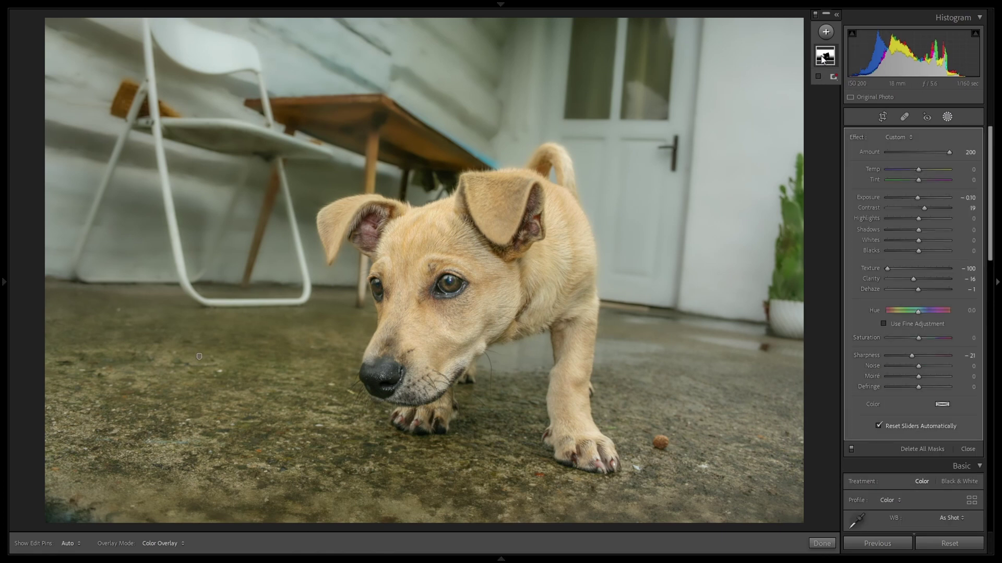
left_click_drag(950, 155, 986, 170)
mouse_move(911, 356)
left_mouse_down()
mouse_move(816, 354)
mouse_move(898, 353)
left_mouse_up()
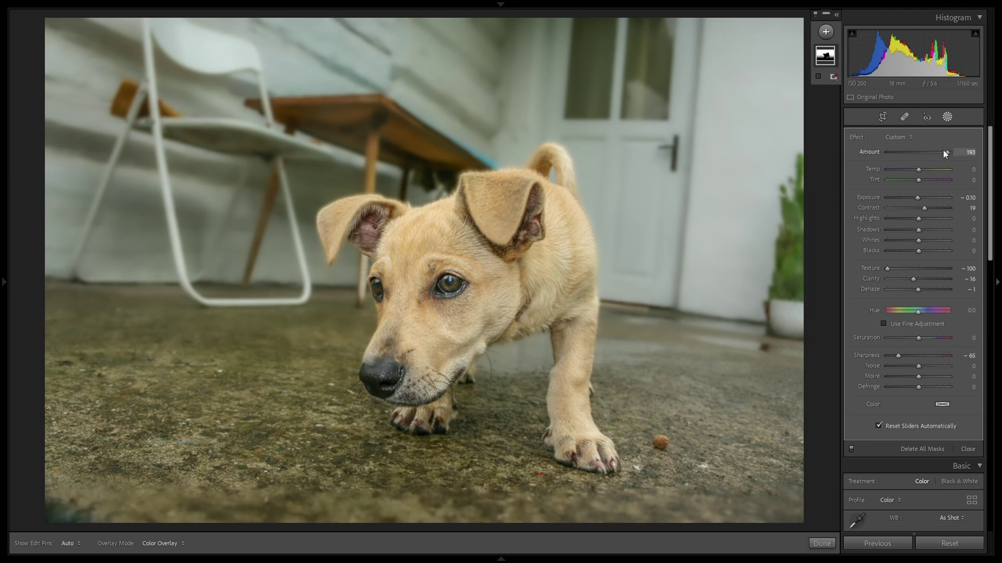
type("200")
key("Return")
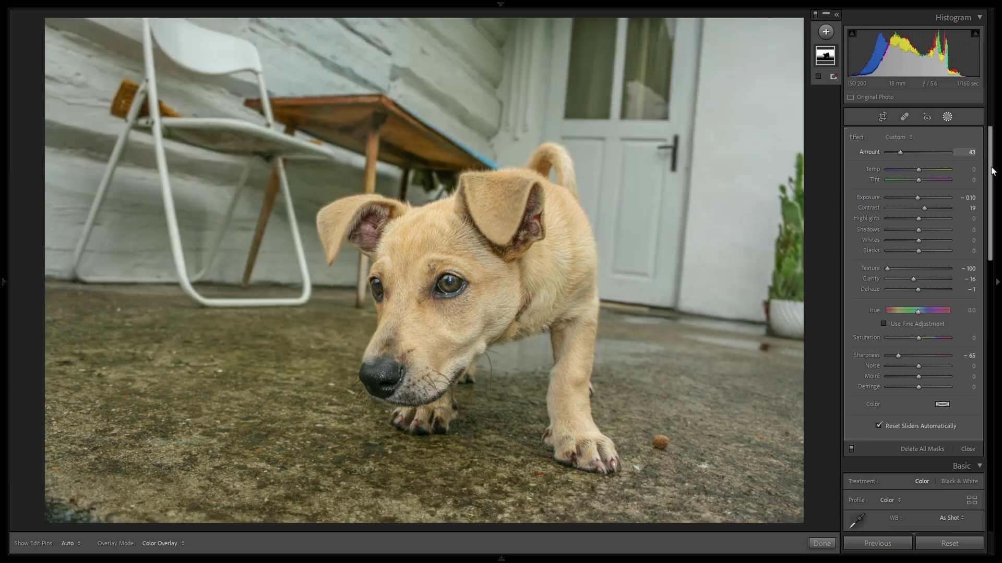